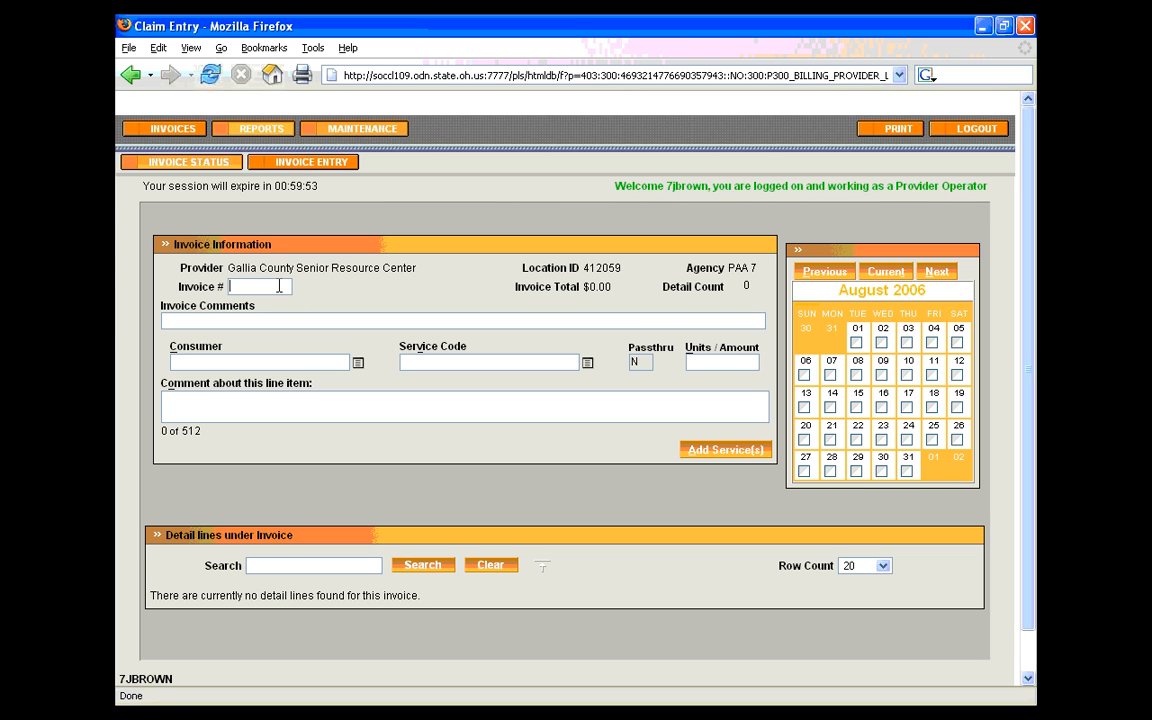
# Enter the invoice number and set the invoice comments to "July 2006 billing"
pyautogui.write('1398453')
pyautogui.press('Tab')
pyautogui.write('July 2006 billing')
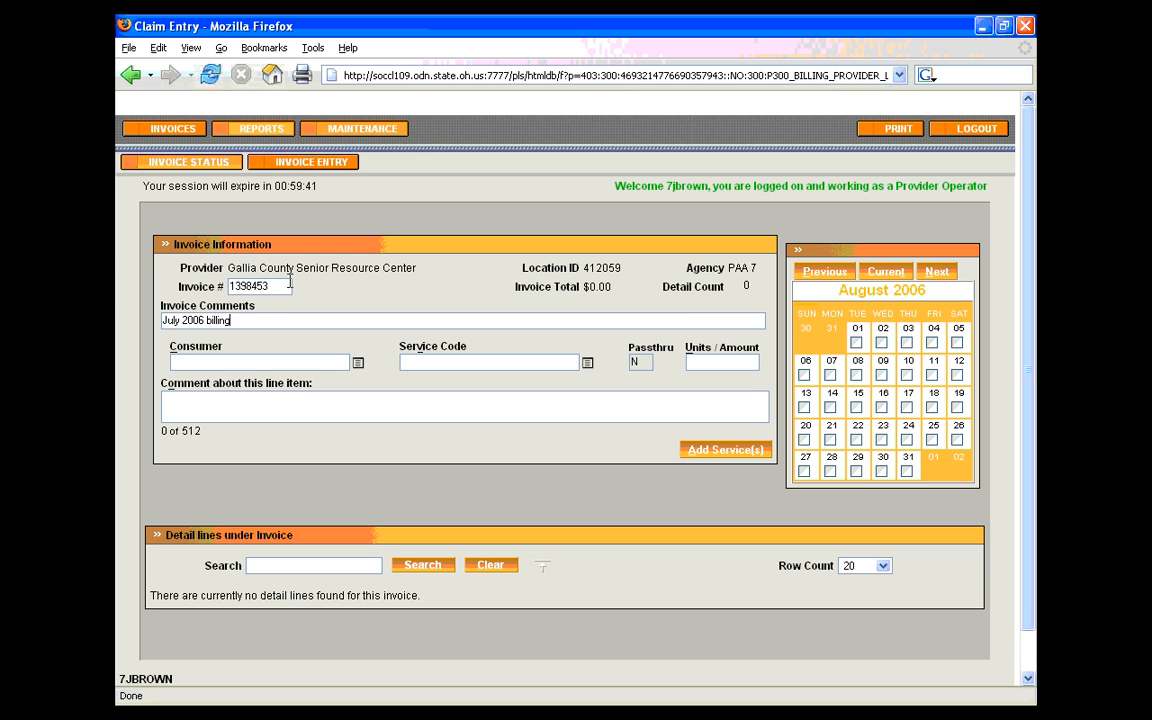
# Look up a consumer by the first digits of the ID, choose the second match, and clear the Consumer field again
pyautogui.press('Tab')
pyautogui.write('24')
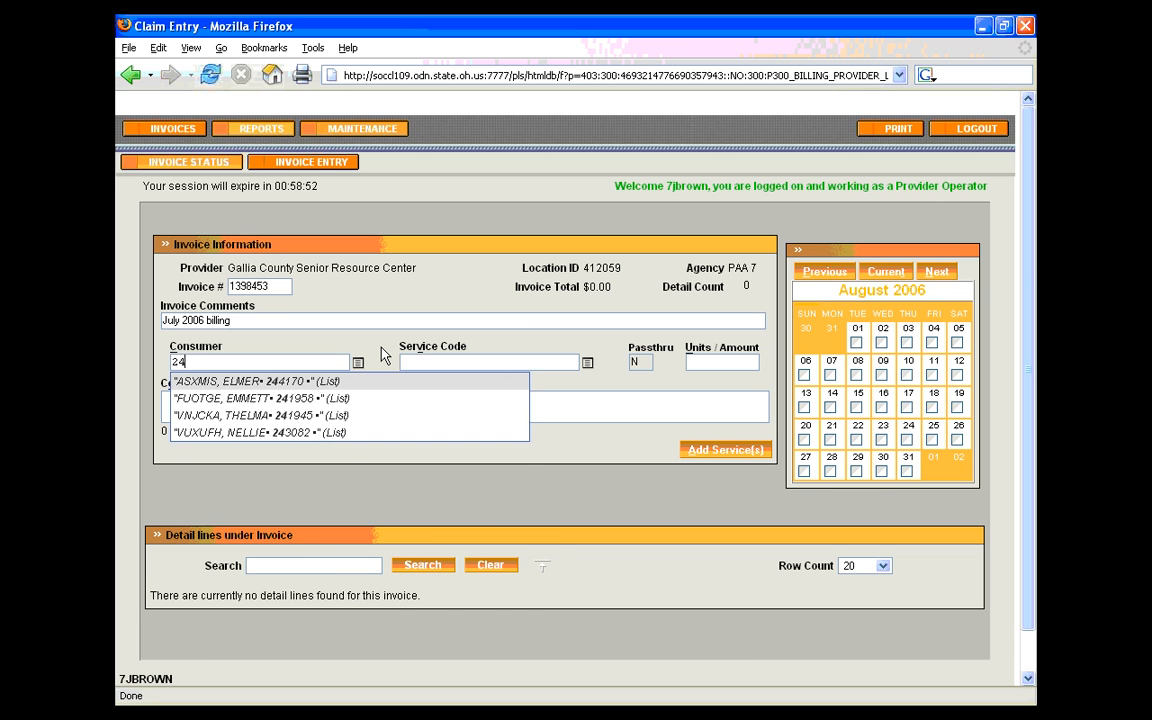
pyautogui.write('19')
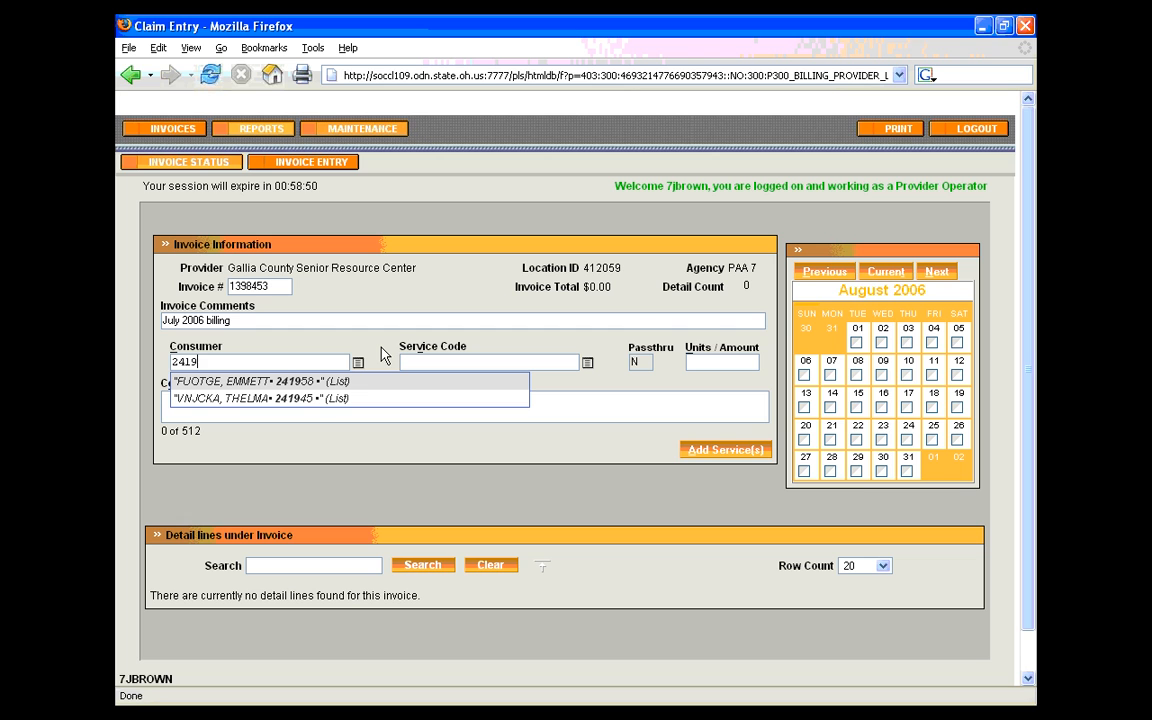
pyautogui.click(310, 400)
pyautogui.click(428, 362)
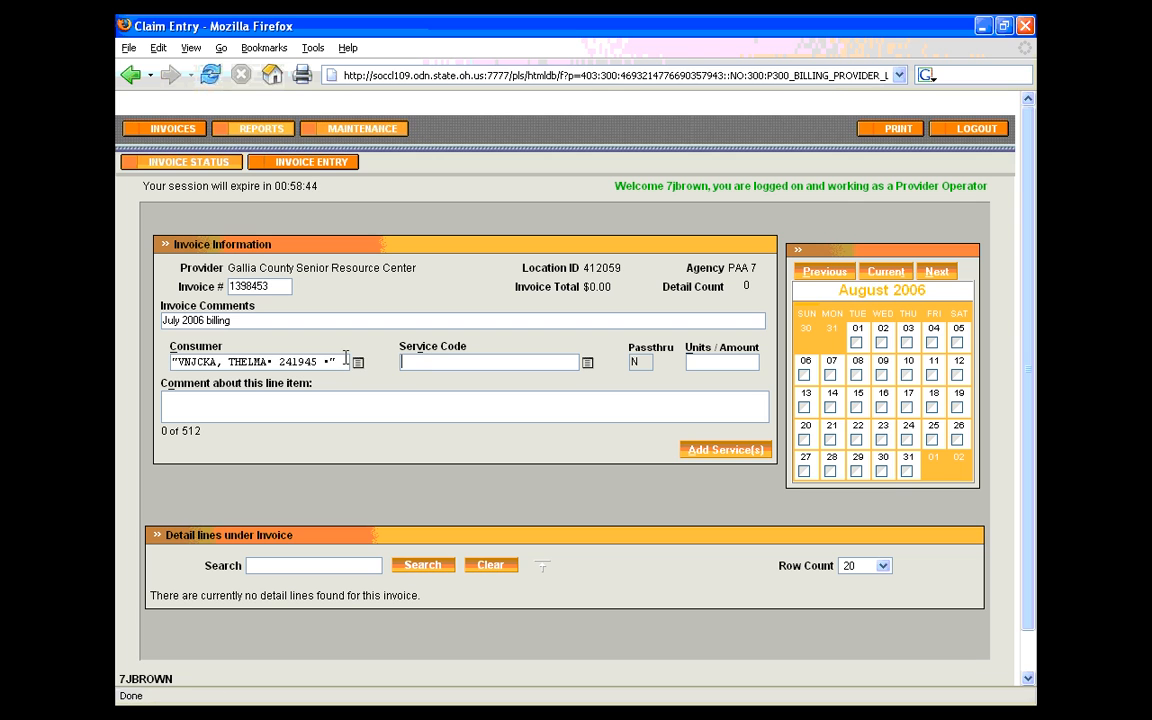
pyautogui.moveTo(348, 362); pyautogui.dragTo(153, 366)
pyautogui.press('Delete')
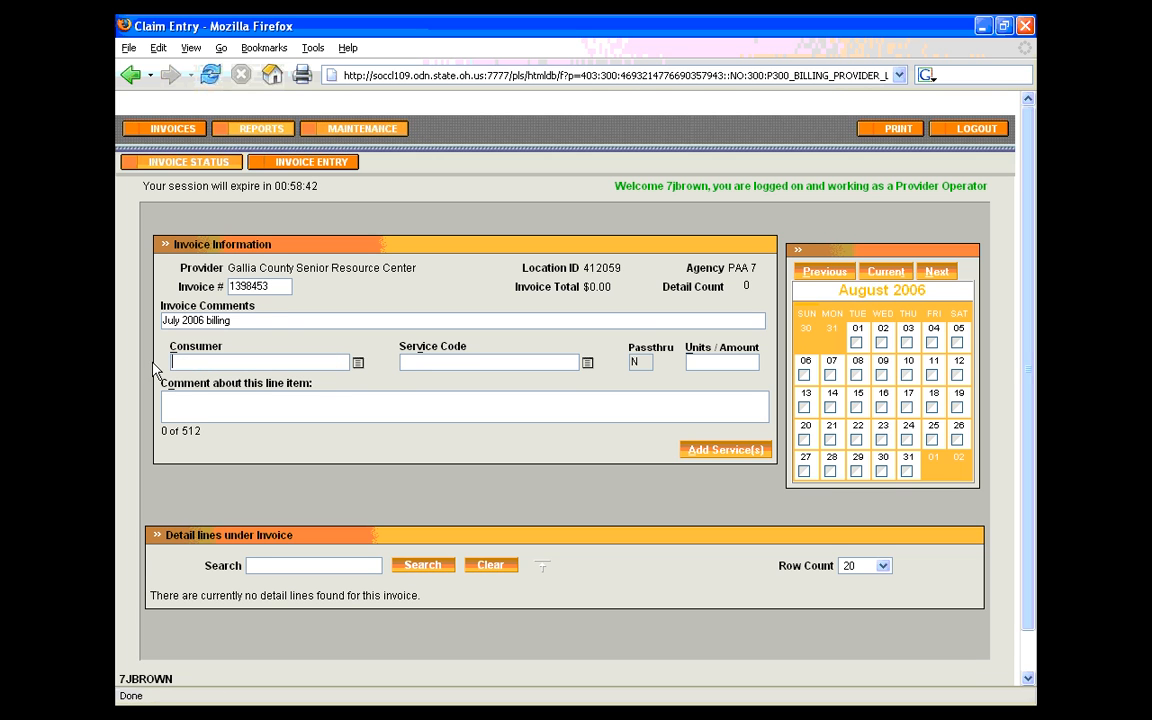
# Select multiple consumers from the full consumer list and submit them to the Consumer field
pyautogui.click(358, 366)
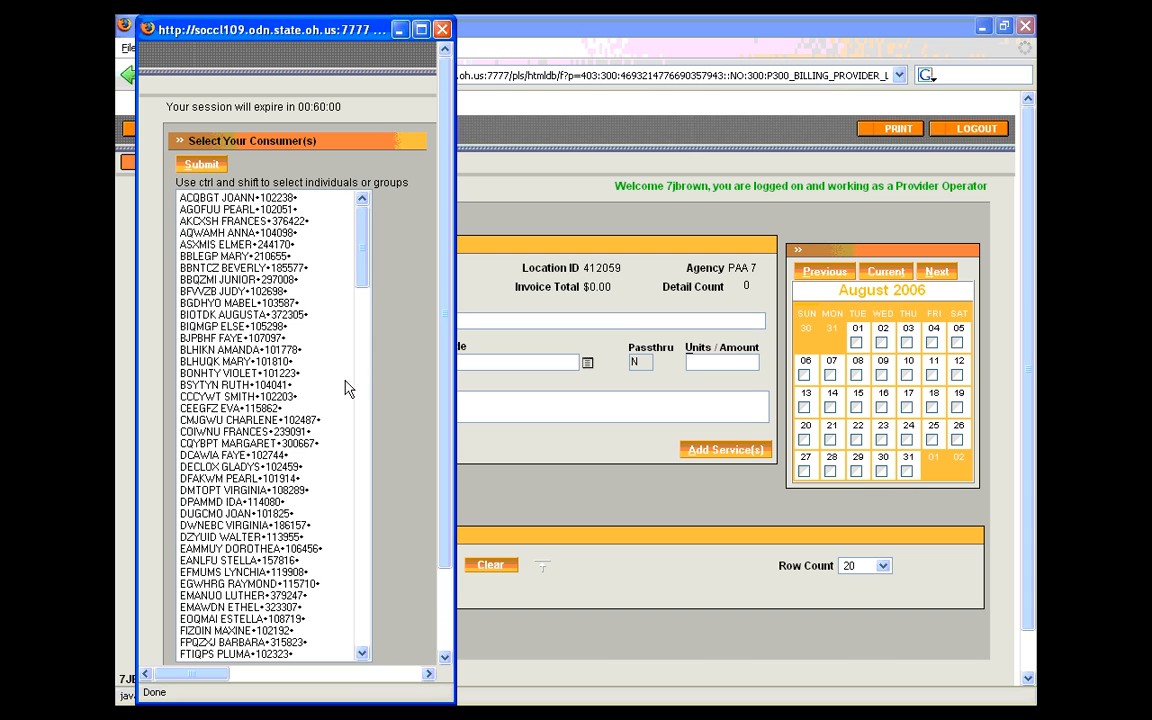
pyautogui.click(226, 269)
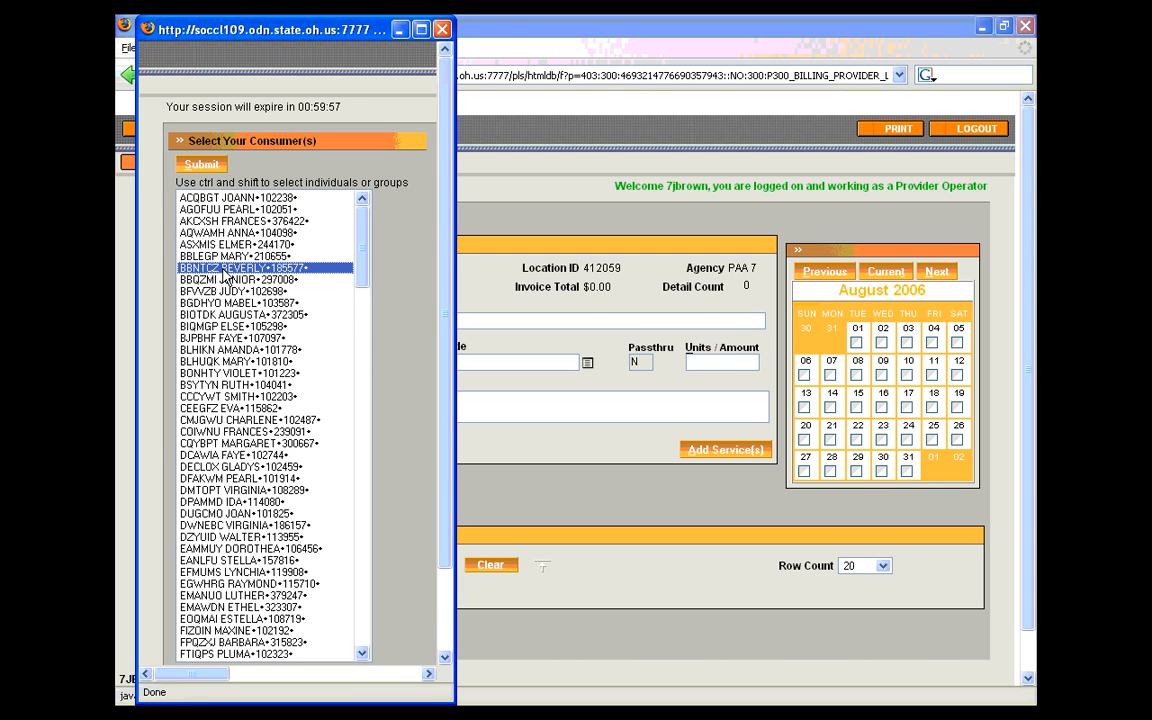
pyautogui.keyDown('ctrl'); pyautogui.click(211, 315); pyautogui.keyUp('ctrl')
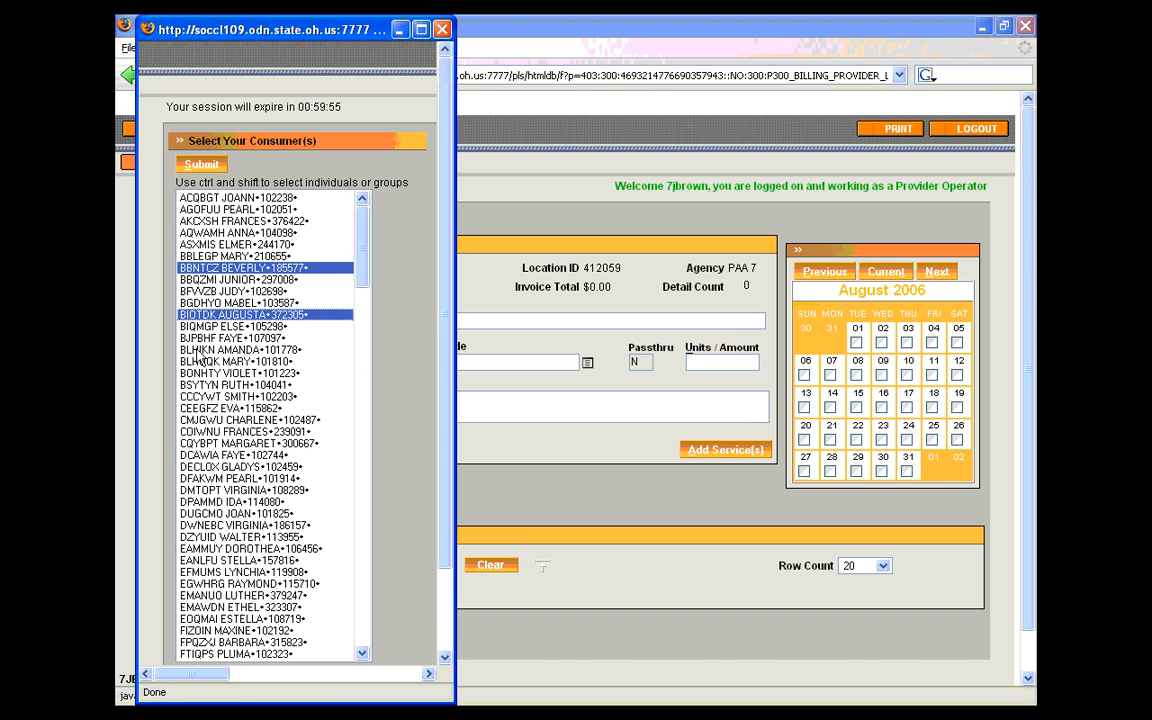
pyautogui.keyDown('ctrl'); pyautogui.click(200, 350); pyautogui.keyUp('ctrl')
pyautogui.keyDown('ctrl'); pyautogui.click(199, 397); pyautogui.keyUp('ctrl')
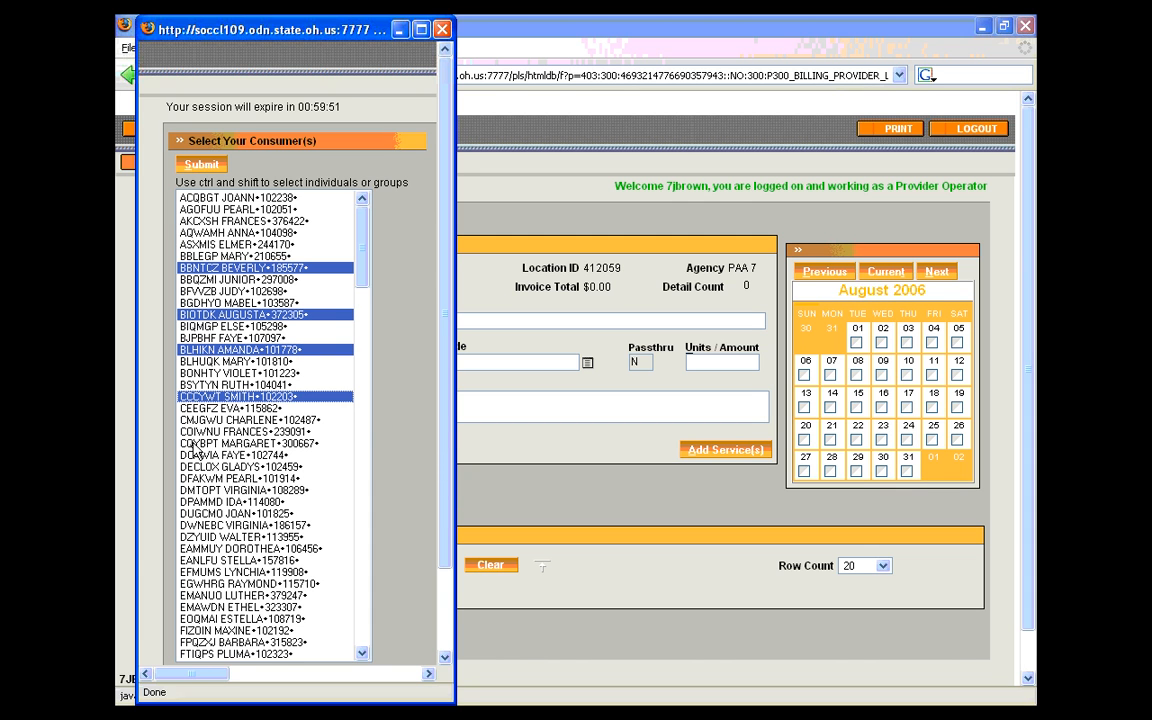
pyautogui.keyDown('shift'); pyautogui.click(187, 443); pyautogui.keyUp('shift')
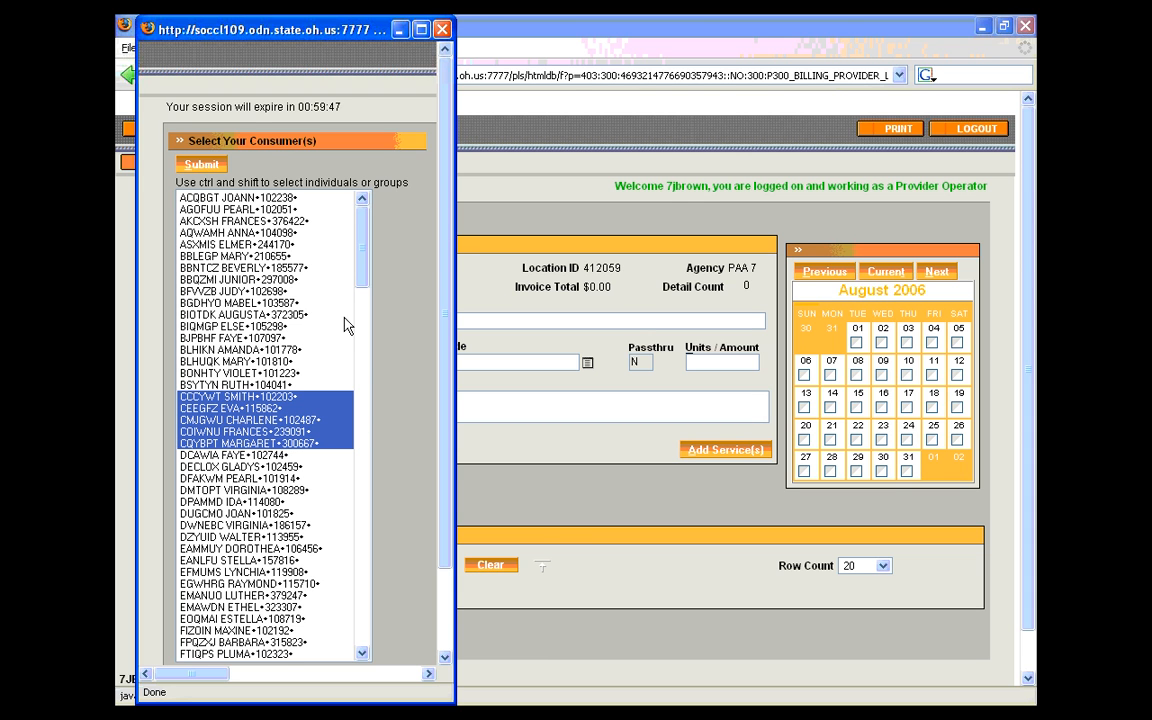
pyautogui.click(200, 168)
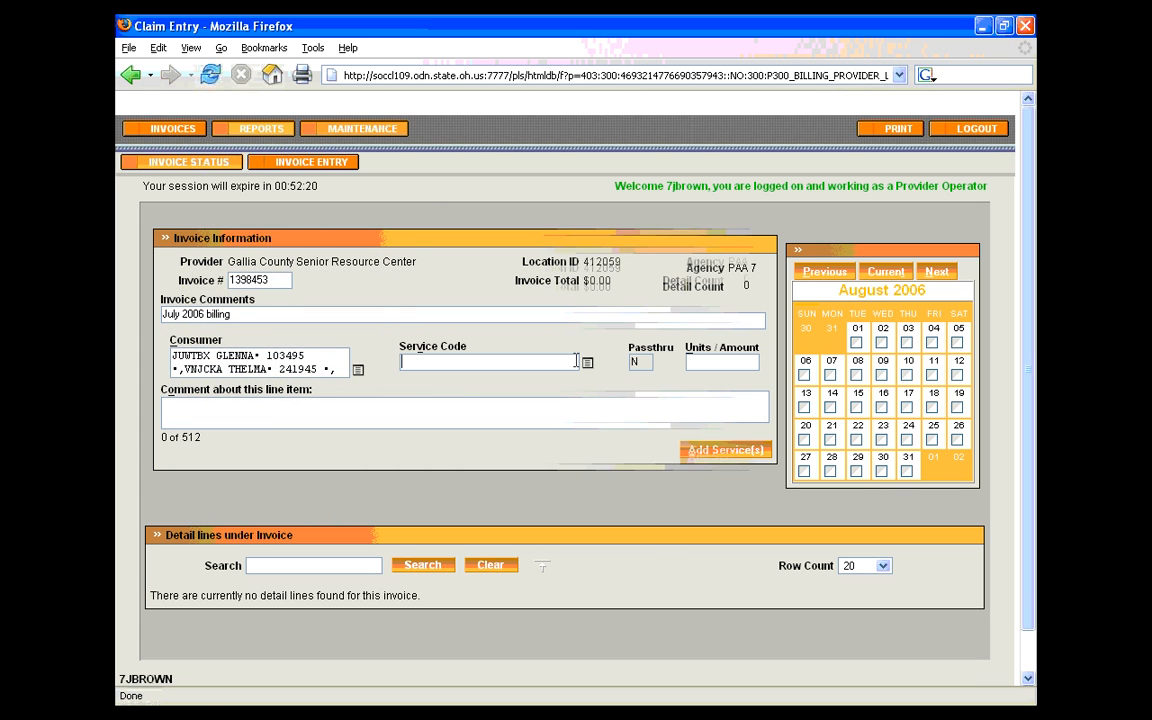
# Choose the Personal Care Service code T1019UA from the service code list, submit it, and clear the Service Code field again
pyautogui.click(576, 361)
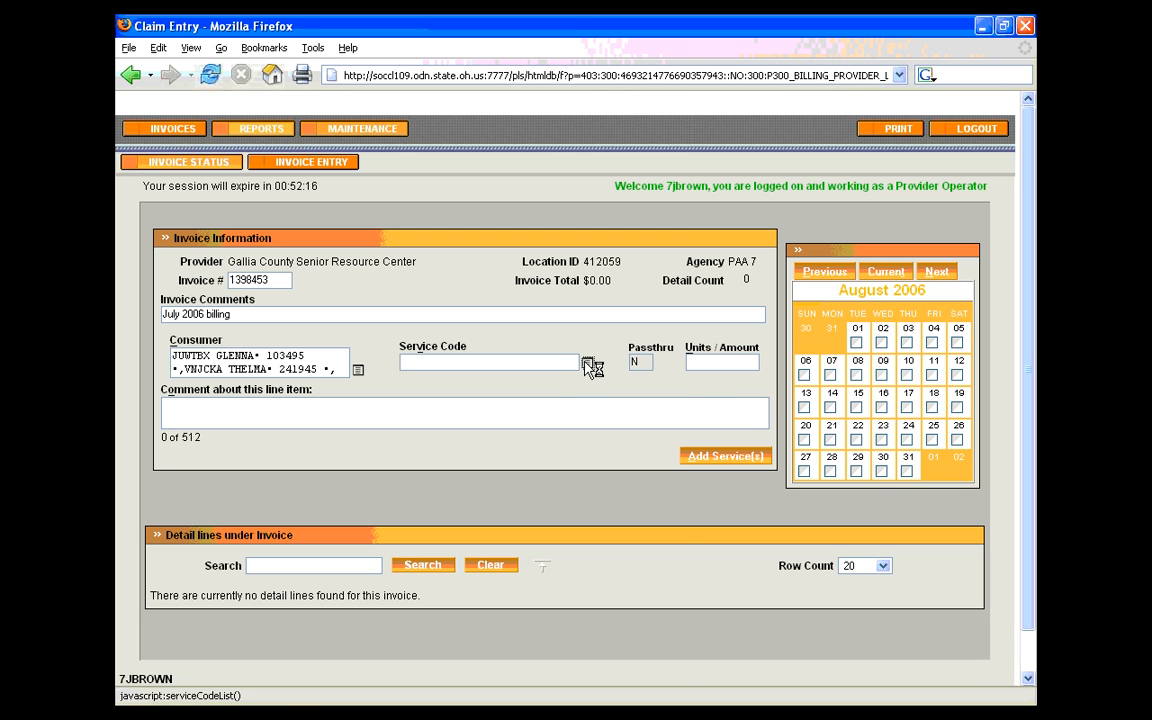
pyautogui.click(587, 362)
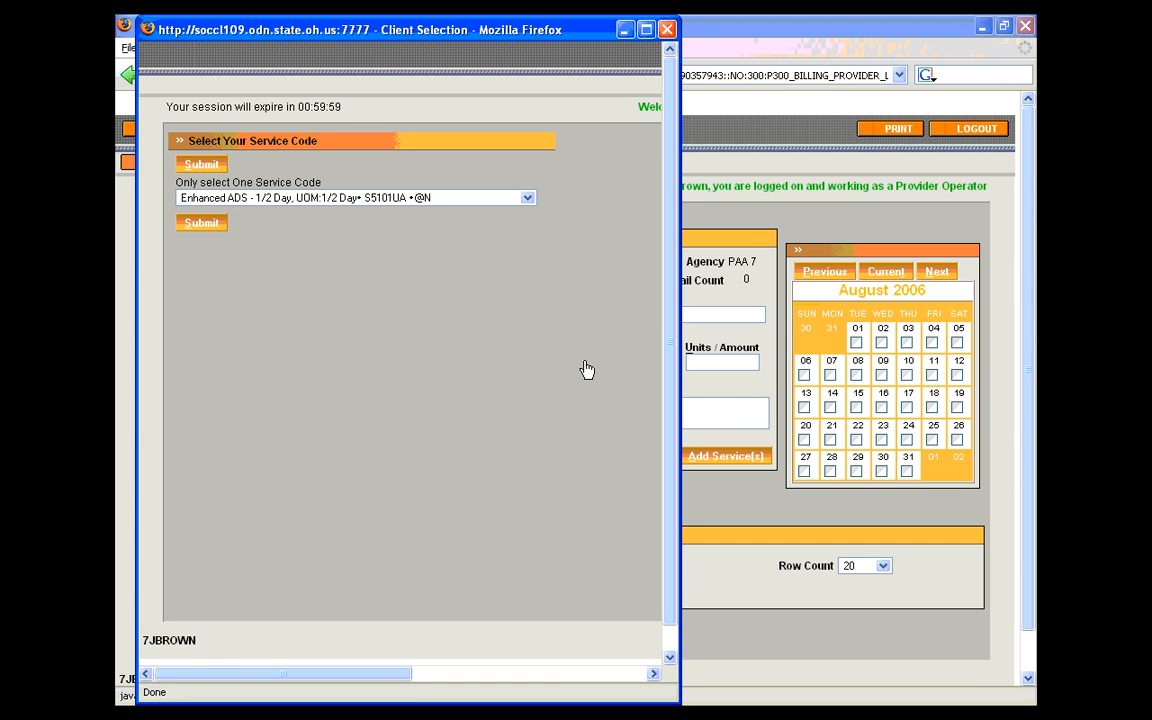
pyautogui.click(527, 199)
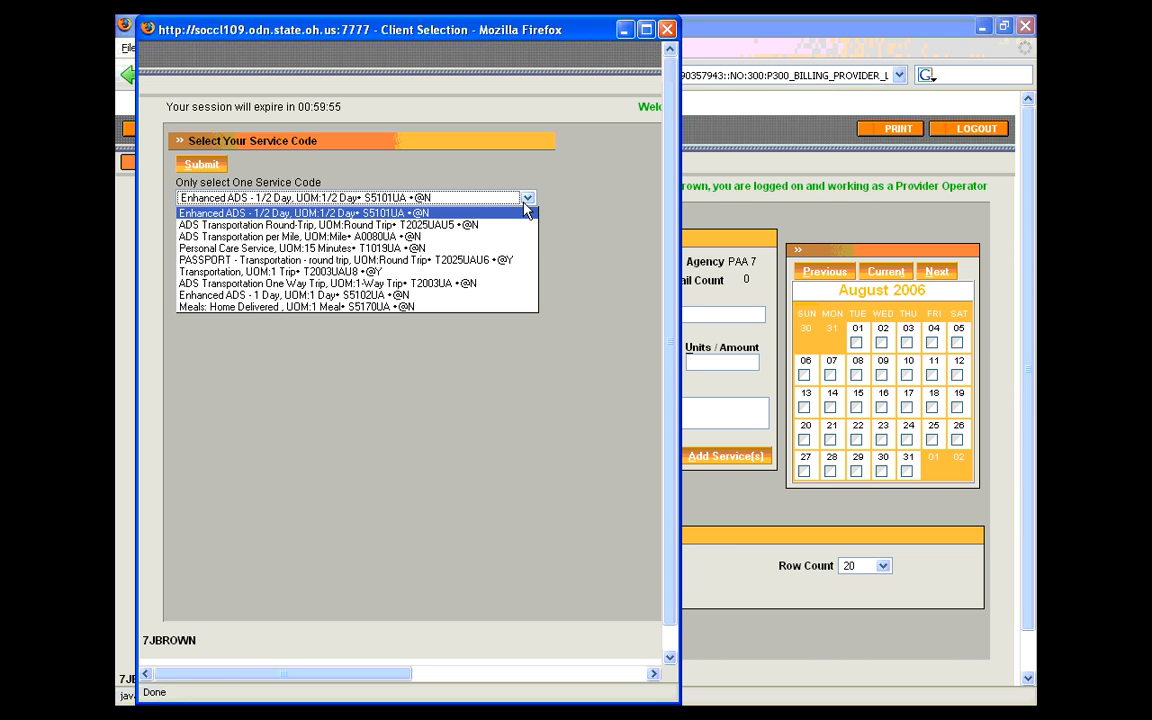
pyautogui.click(264, 248)
pyautogui.click(207, 224)
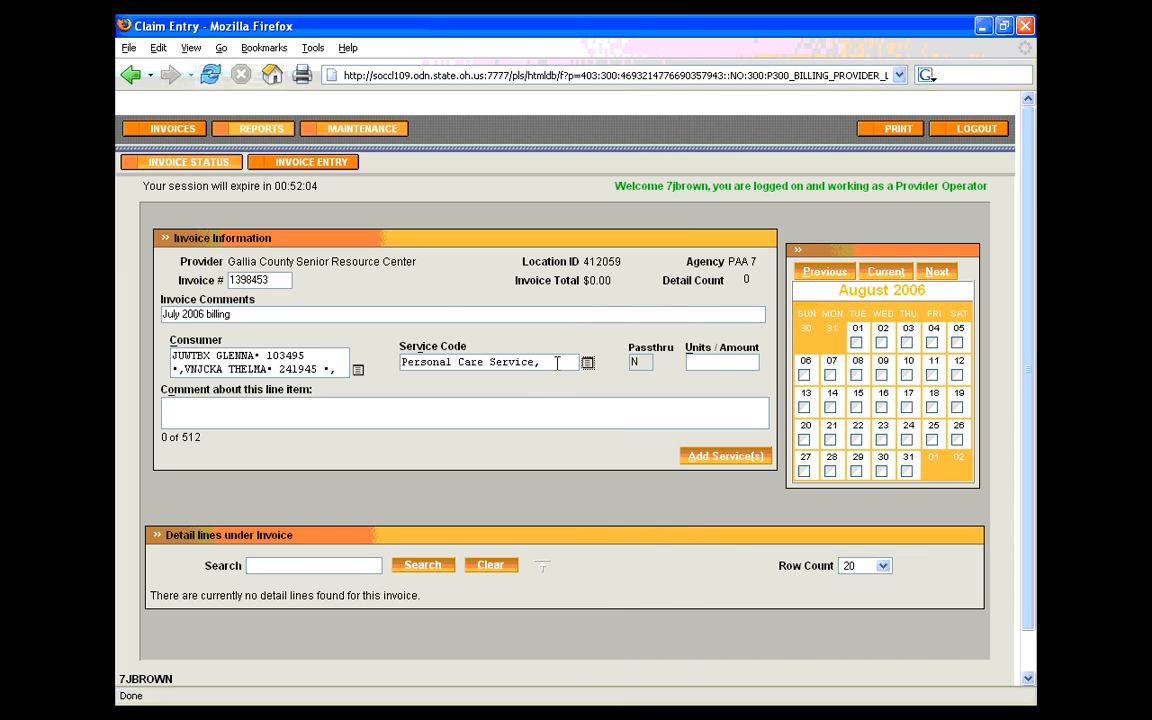
pyautogui.click(557, 362)
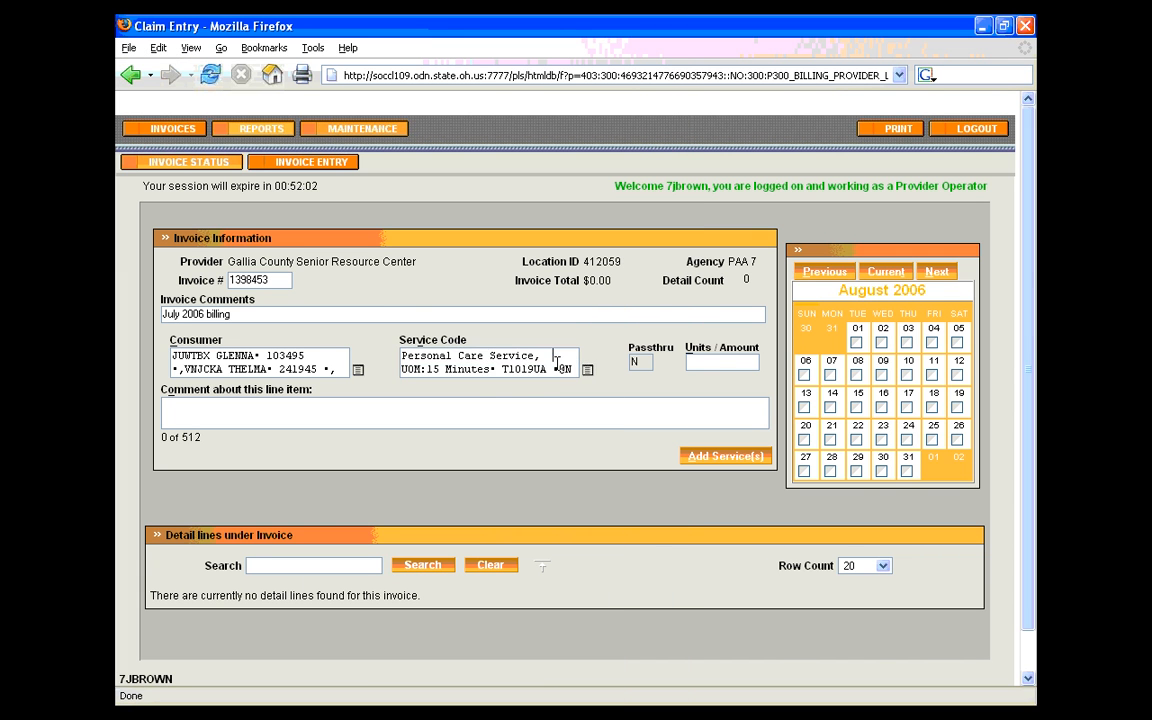
pyautogui.moveTo(557, 364); pyautogui.dragTo(380, 347)
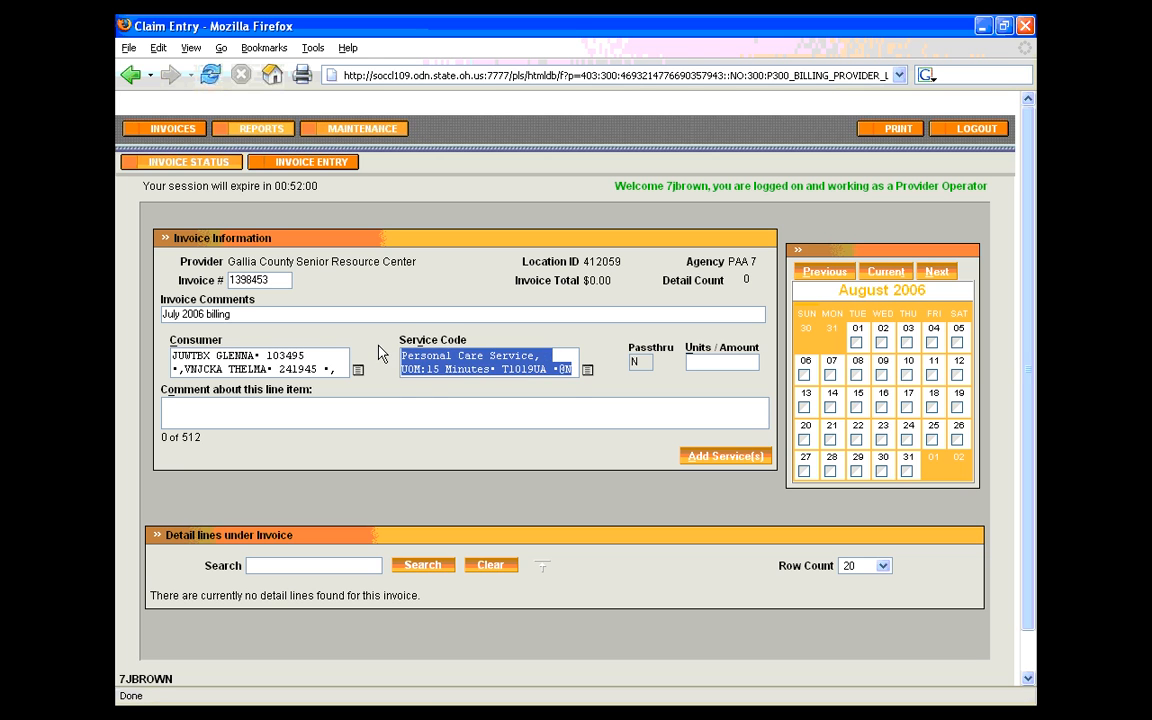
pyautogui.press('BackSpace')
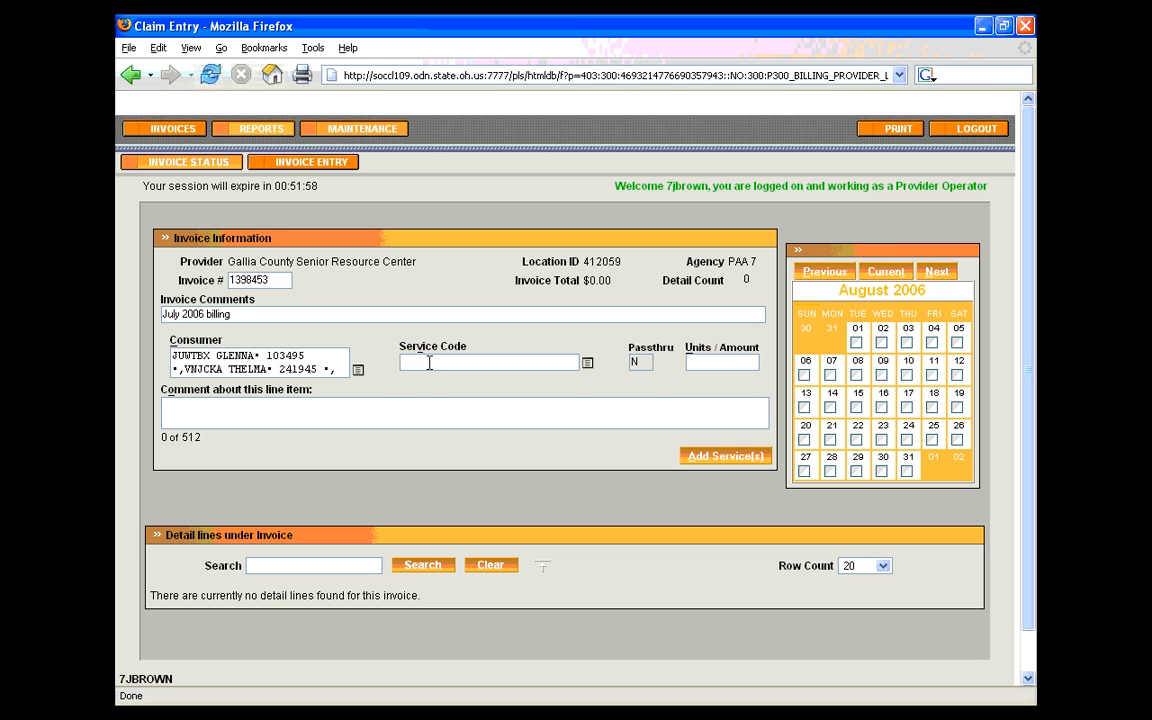
# Search service codes for "home", choose Meals: Home Delivered (S5170UA), and try to edit the Passthru value
pyautogui.write('home')
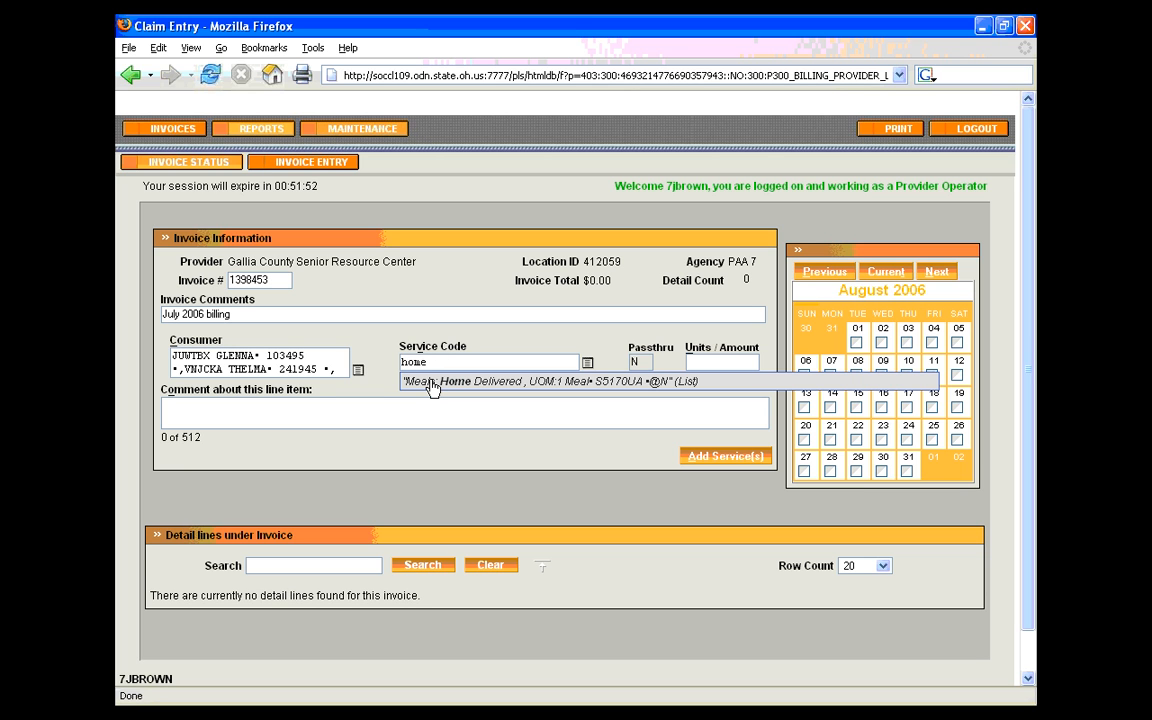
pyautogui.click(431, 386)
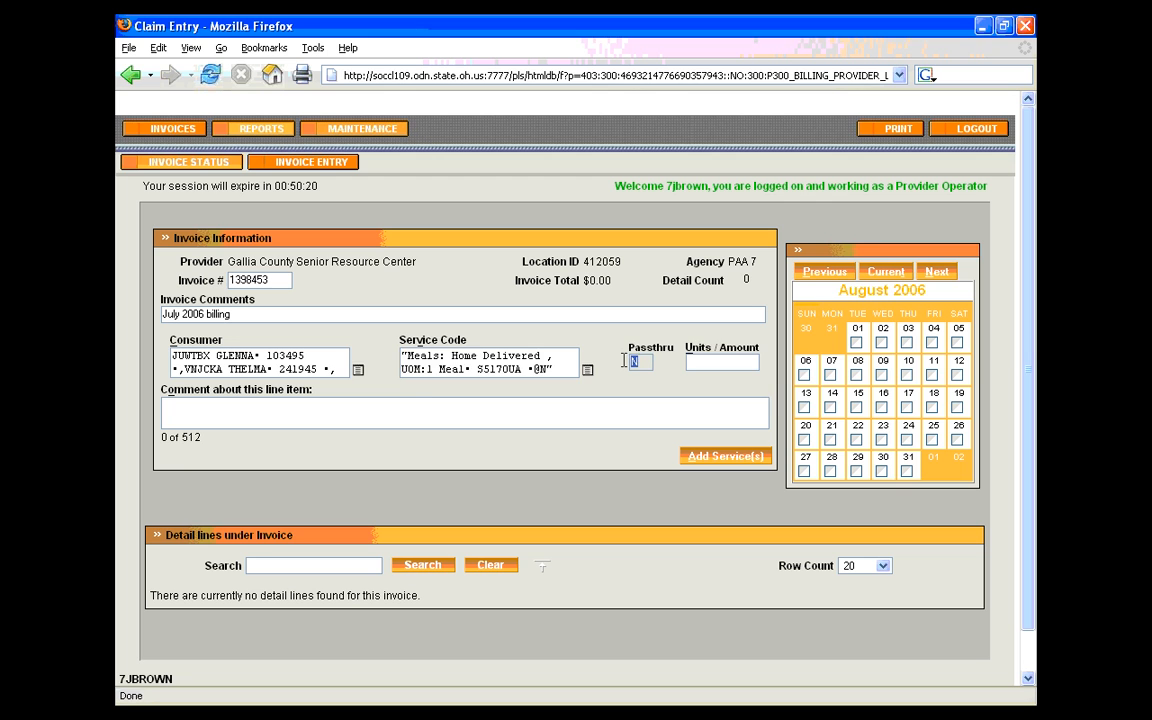
pyautogui.click(641, 363)
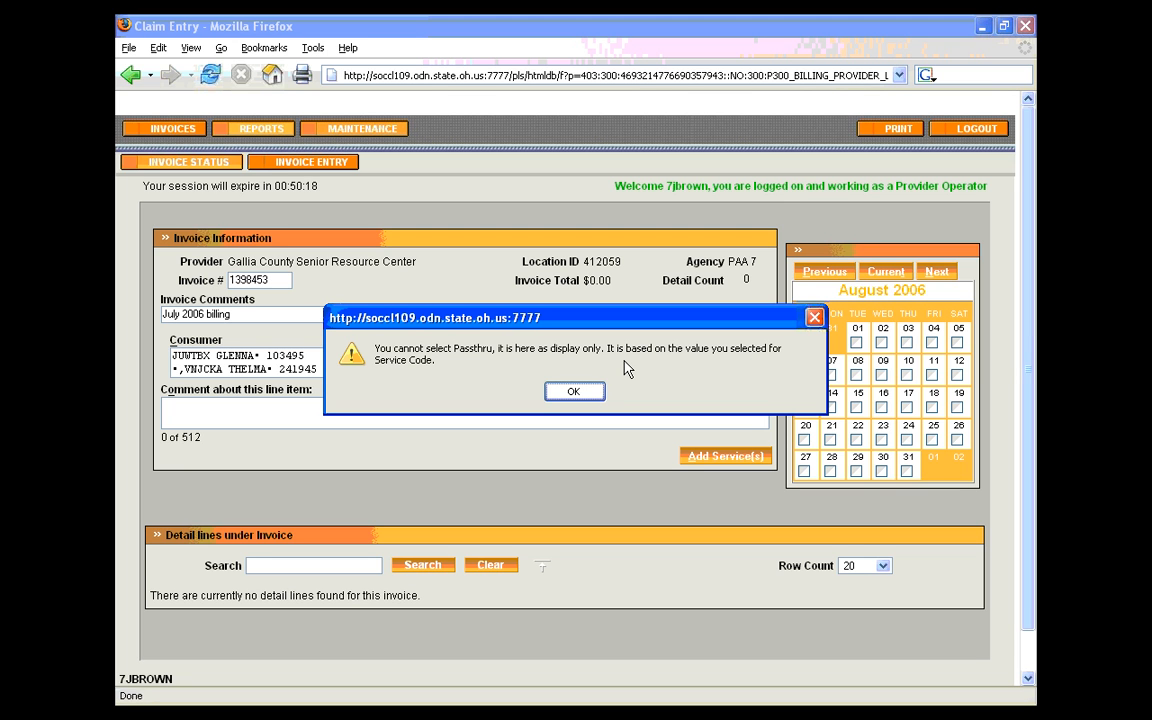
pyautogui.click(574, 391)
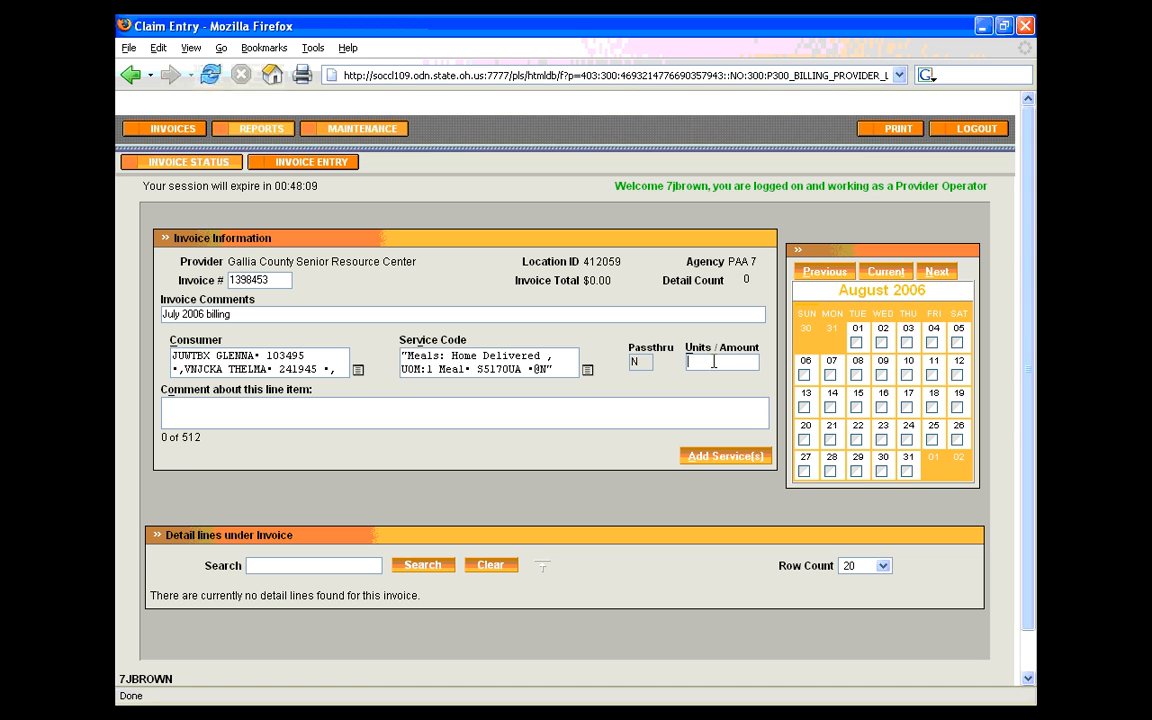
# Set Units/Amount for the home-delivered meals service to 1
pyautogui.write('1')
pyautogui.press('BackSpace')
pyautogui.write('2')
pyautogui.press('BackSpace')
pyautogui.write('12.50')
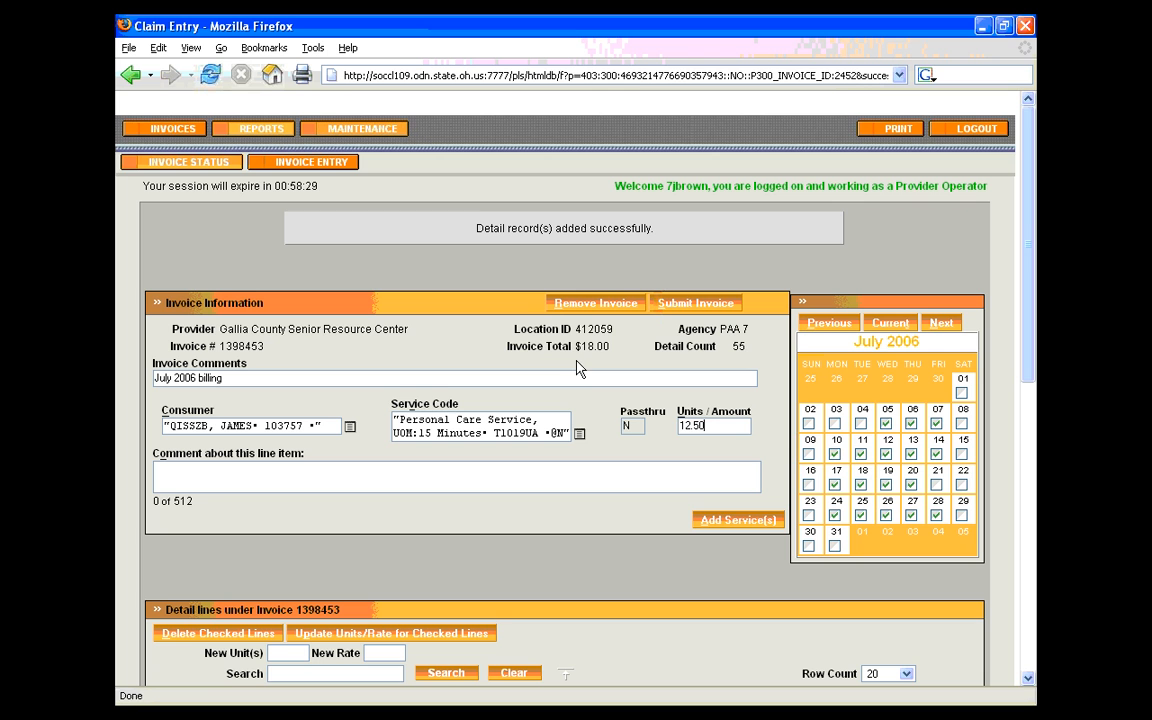
# Try to add the Personal Care Service line with 12.50 units, correct Units/Amount to 12, and resubmit it
pyautogui.click(737, 520)
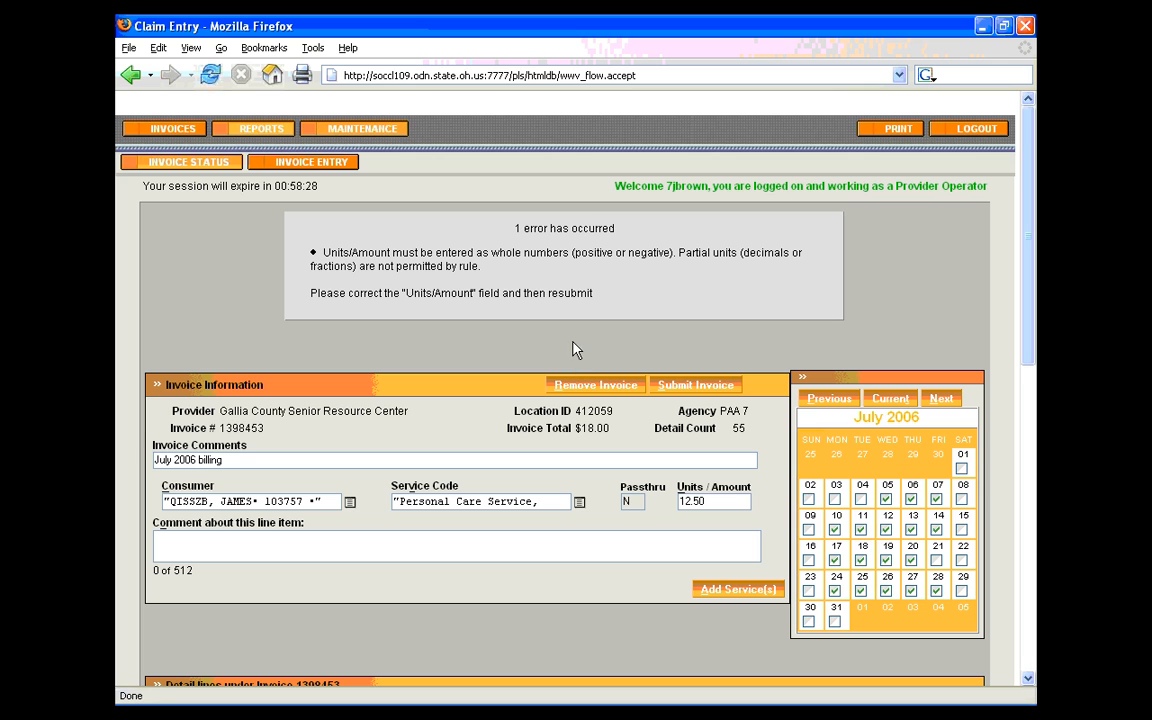
pyautogui.click(722, 500)
pyautogui.press('BackSpace')
pyautogui.press('BackSpace')
pyautogui.press('BackSpace')
pyautogui.click(724, 591)
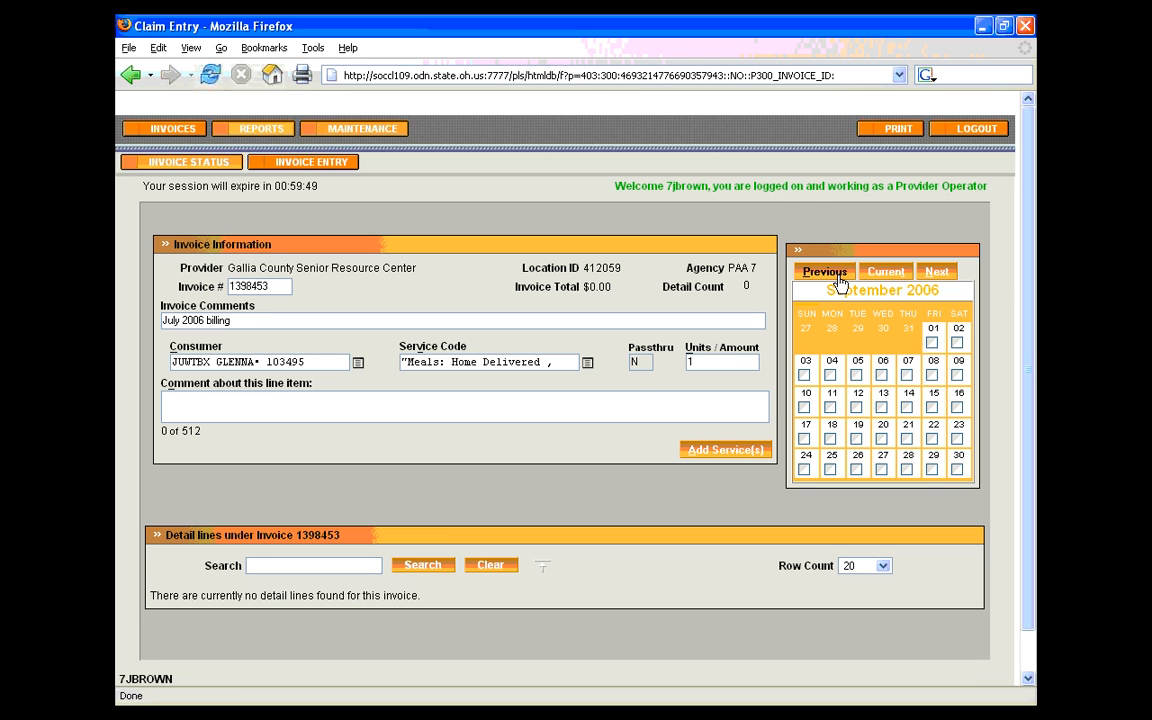
# Browse the service calendar one month back and one month forward, returning to the current month, September 2006, each time
pyautogui.click(826, 272)
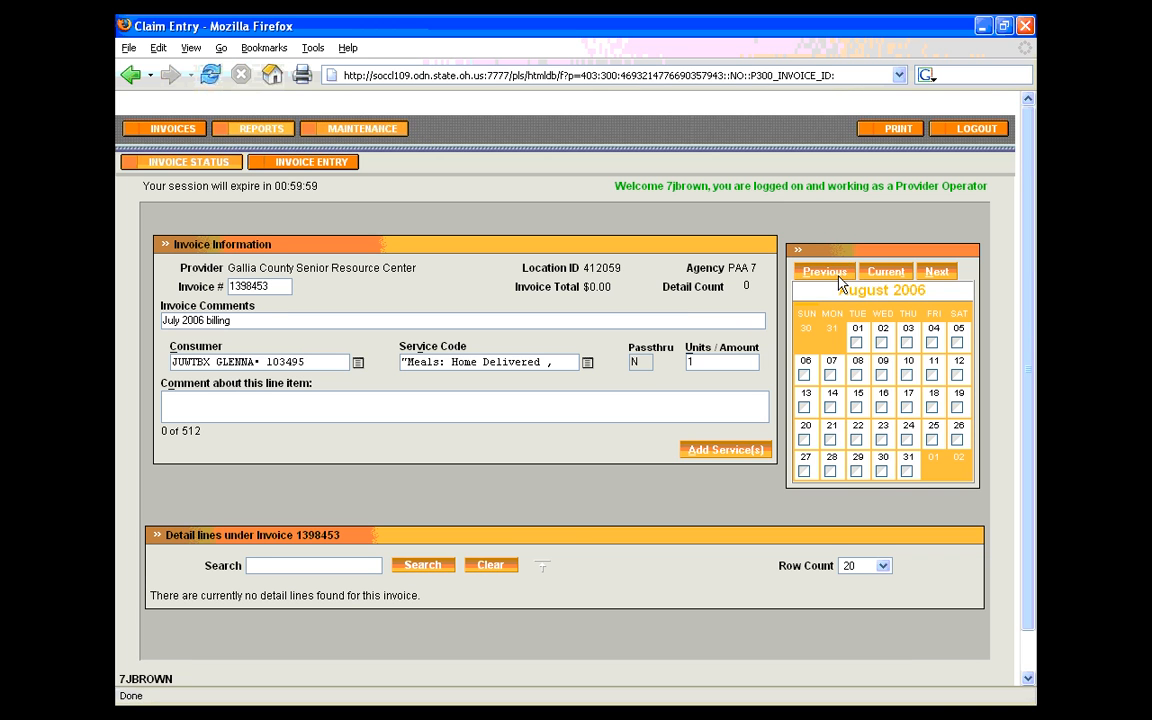
pyautogui.click(884, 277)
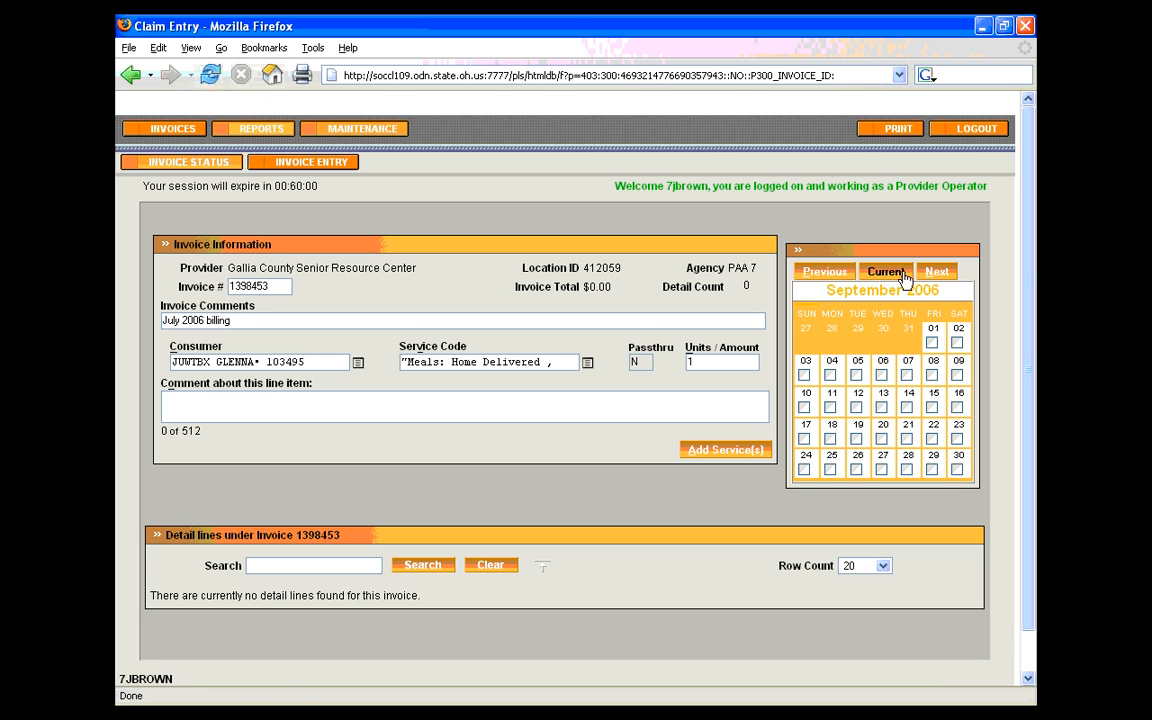
pyautogui.click(938, 273)
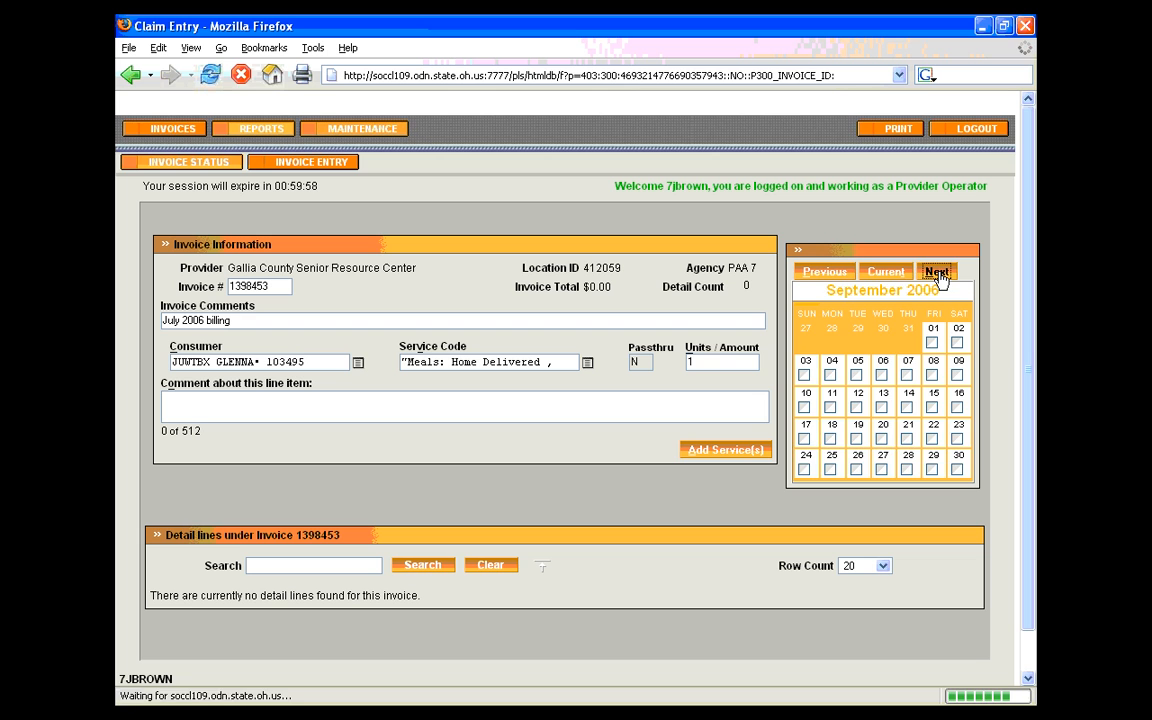
pyautogui.click(890, 274)
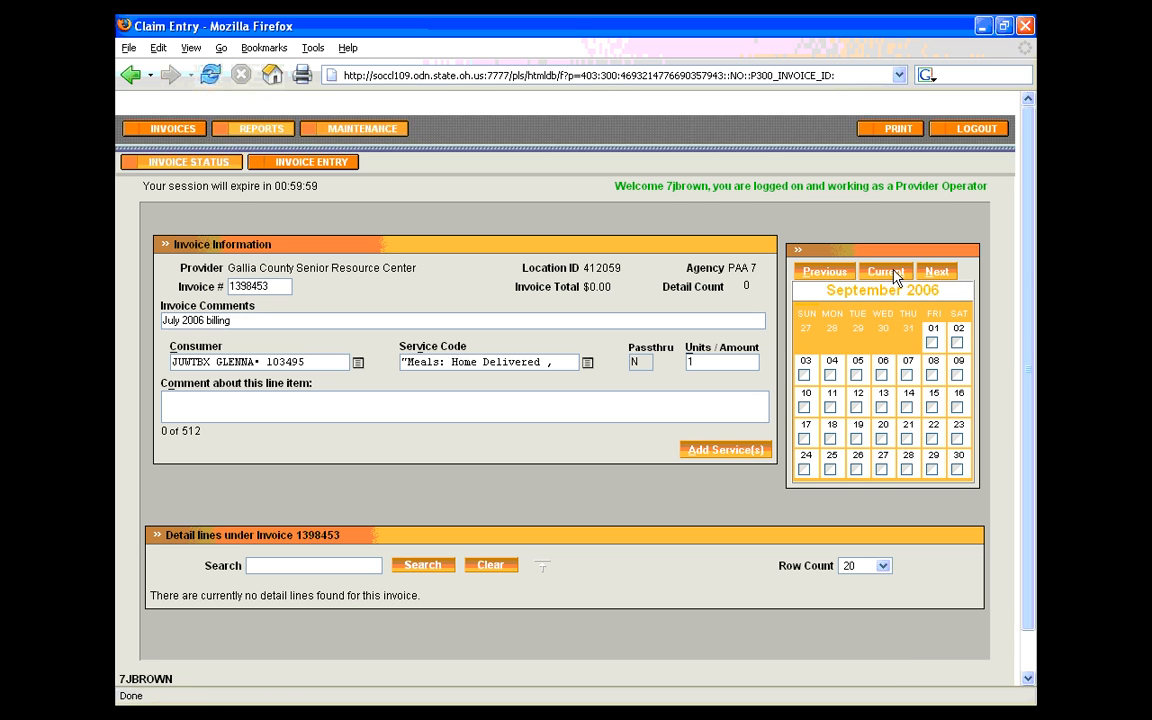
# Mark September 5 and September 13 as service days in the calendar and unmark both again
pyautogui.click(856, 375)
pyautogui.click(881, 407)
pyautogui.click(881, 407)
pyautogui.click(856, 375)
# Mark whole weekday columns and the entire month of September 2006 as service days, clearing each selection again
pyautogui.click(808, 318)
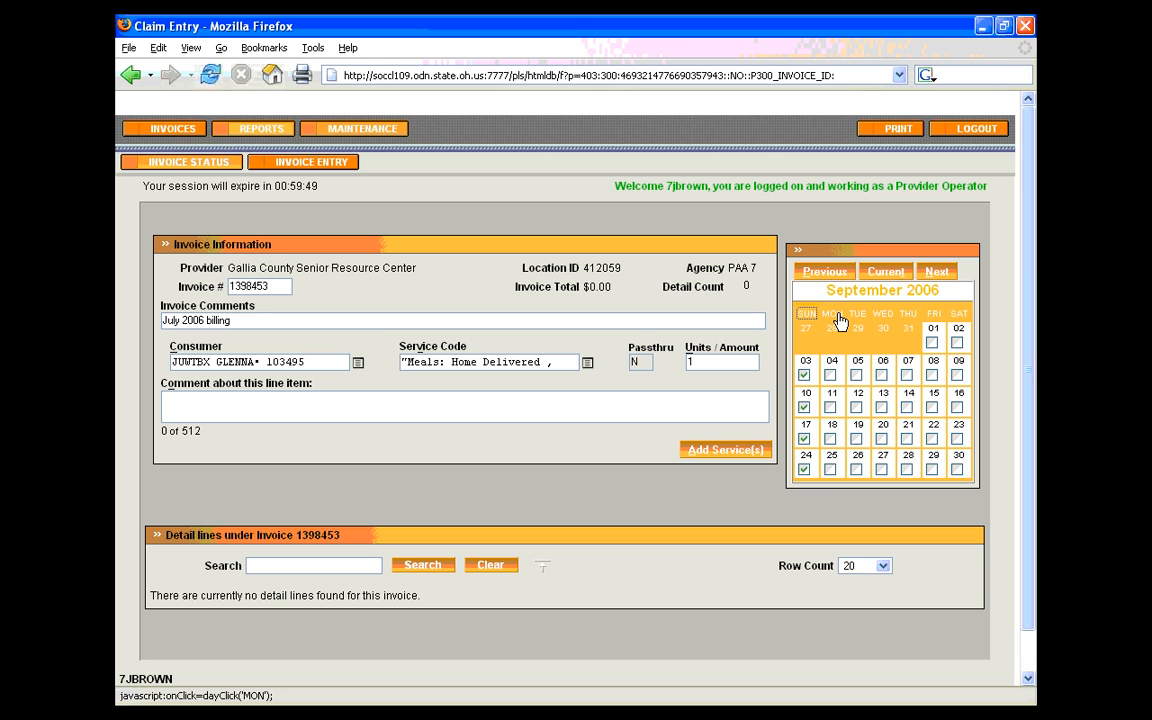
pyautogui.click(883, 315)
pyautogui.click(908, 316)
pyautogui.click(908, 316)
pyautogui.click(883, 316)
pyautogui.click(806, 316)
pyautogui.click(862, 296)
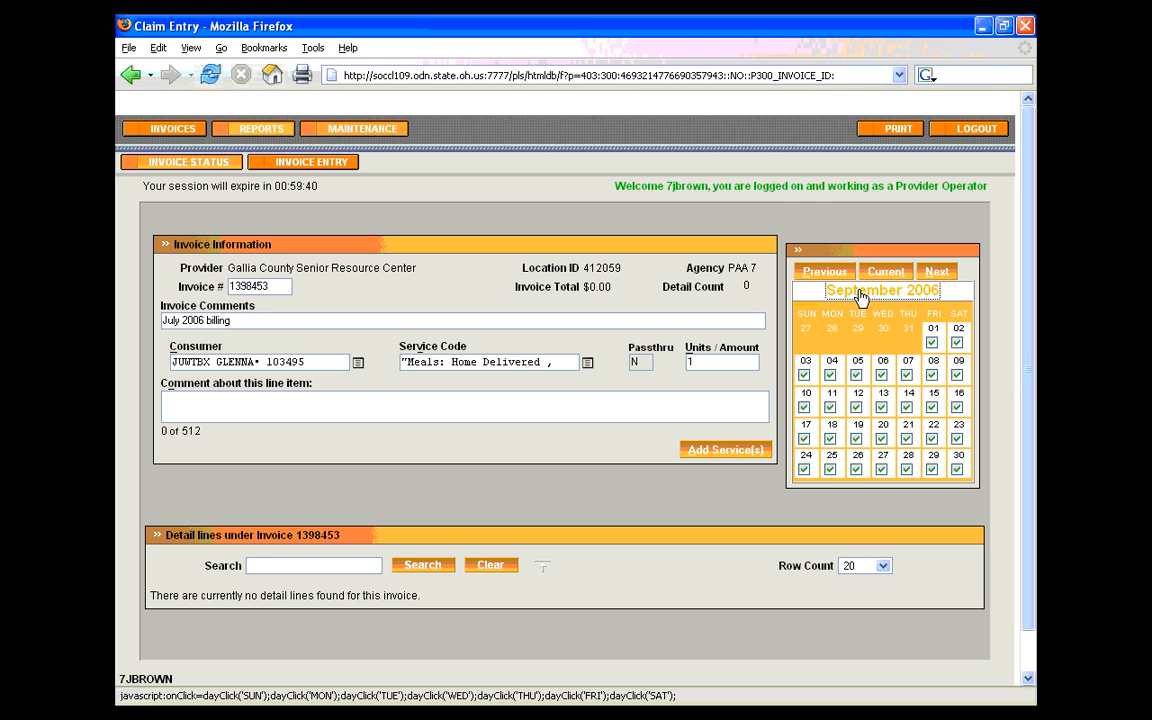
pyautogui.click(861, 296)
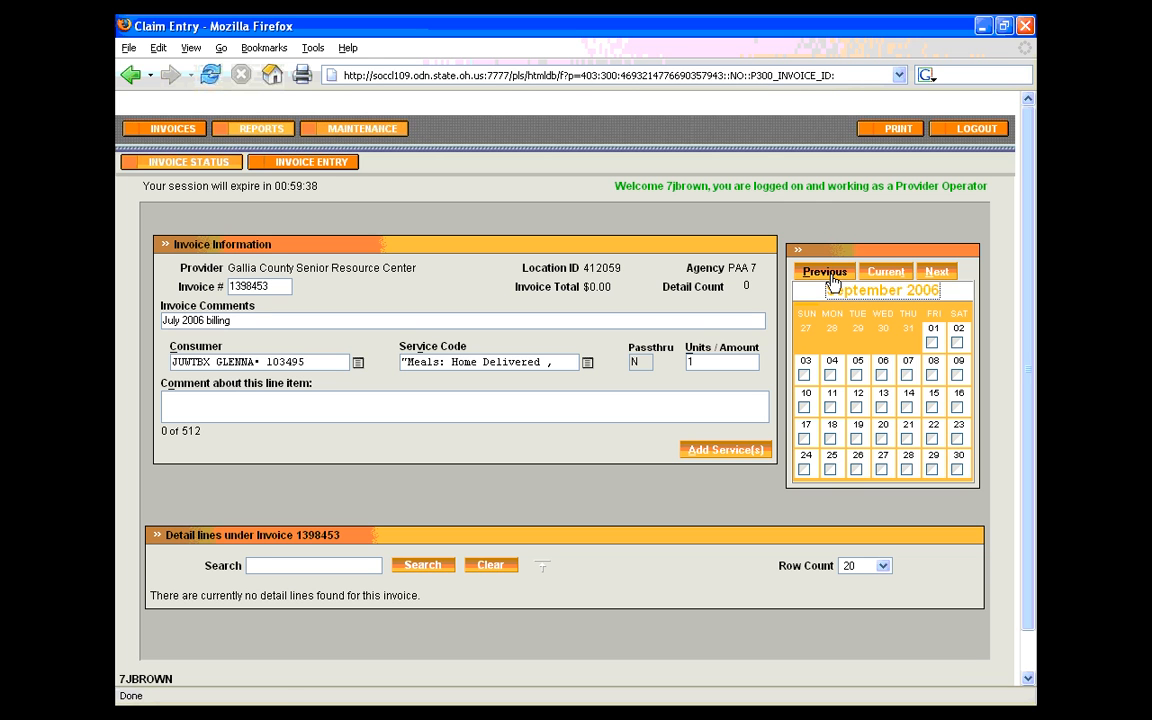
# Set the service calendar back to July 2006 and mark every weekday of that month as a service day
pyautogui.click(830, 280)
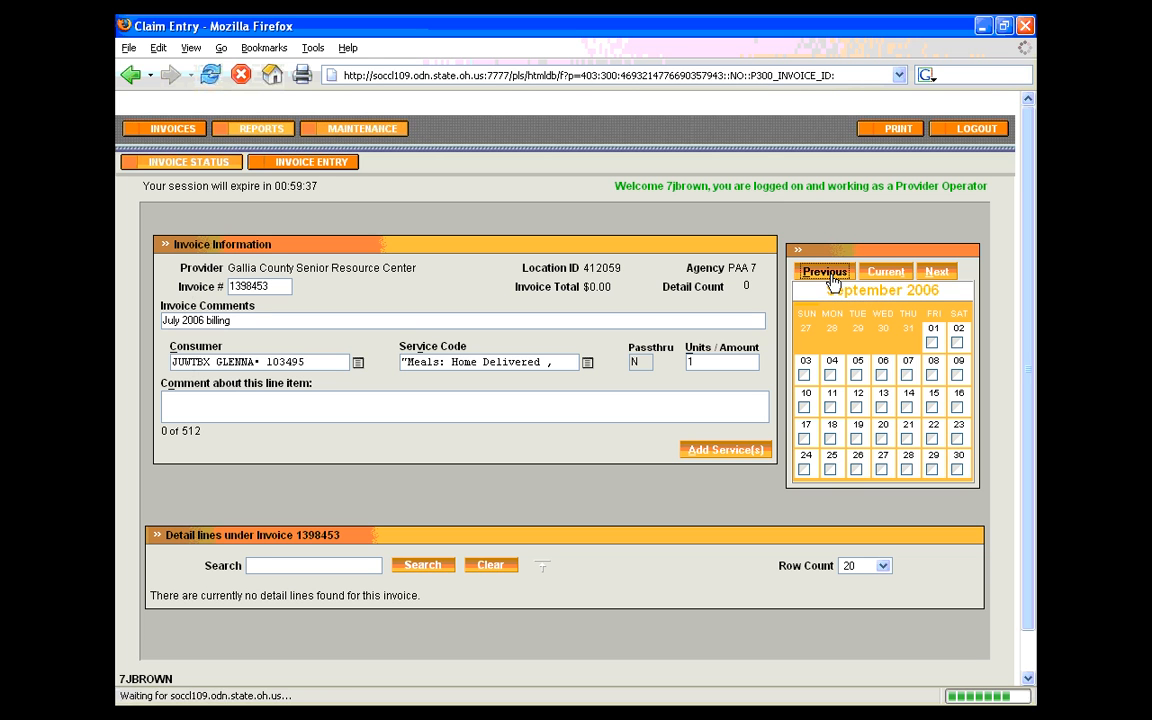
# Enter the line item comment "Type a comment about this line." and clear it again
pyautogui.click(576, 413)
pyautogui.write('T')
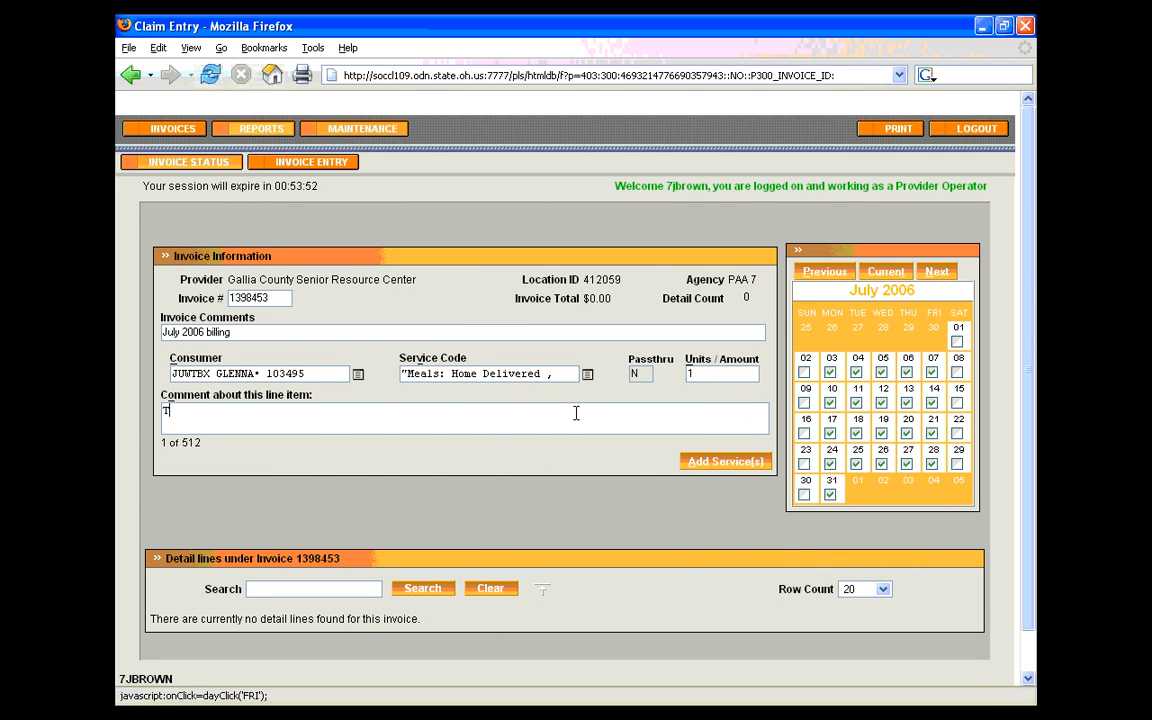
pyautogui.write('ype a comment ')
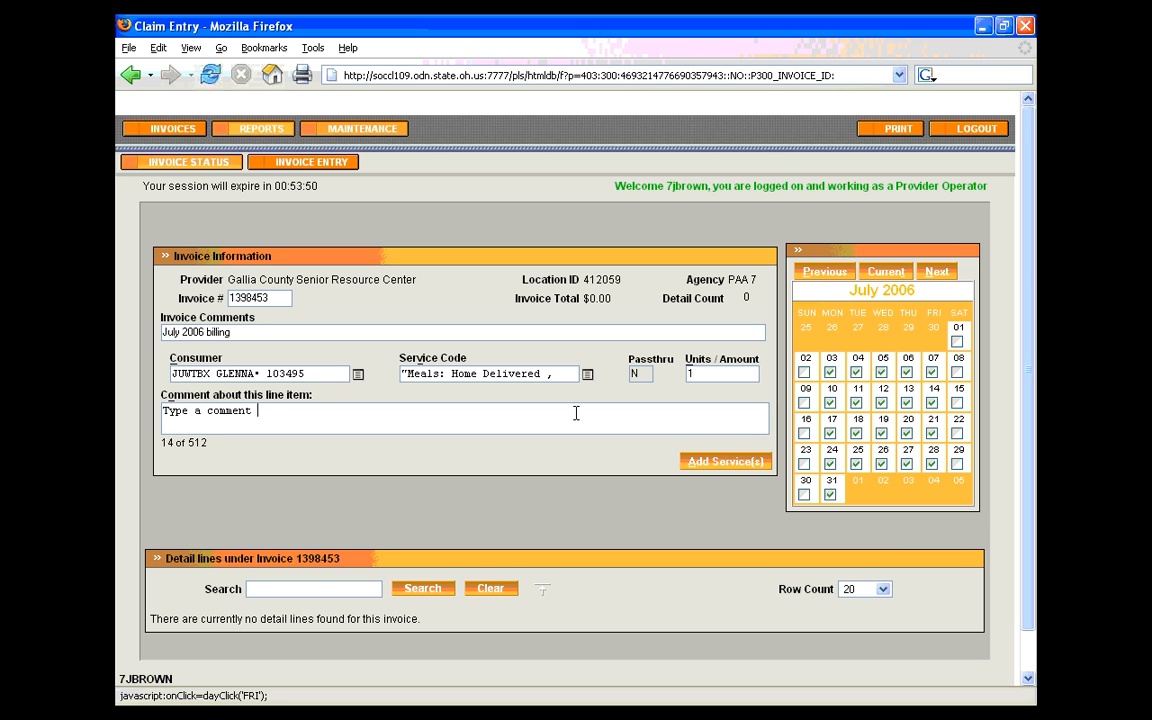
pyautogui.write('about this line.')
pyautogui.hotkey('ctrl', 'a')
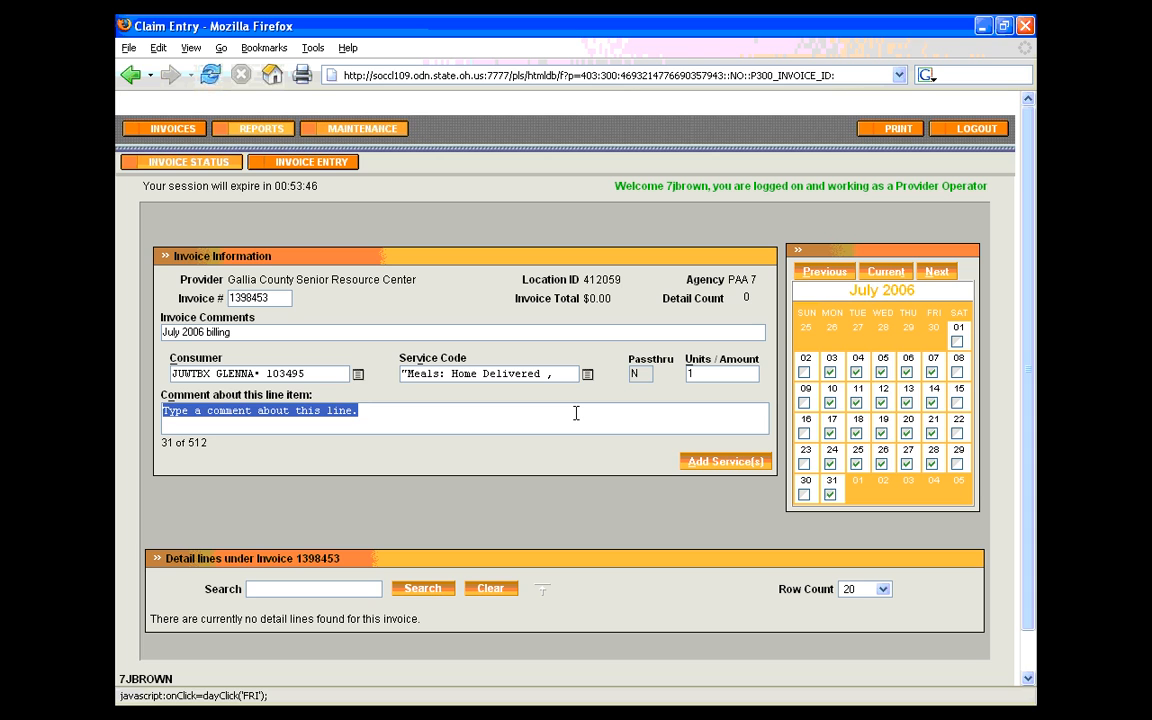
pyautogui.press('BackSpace')
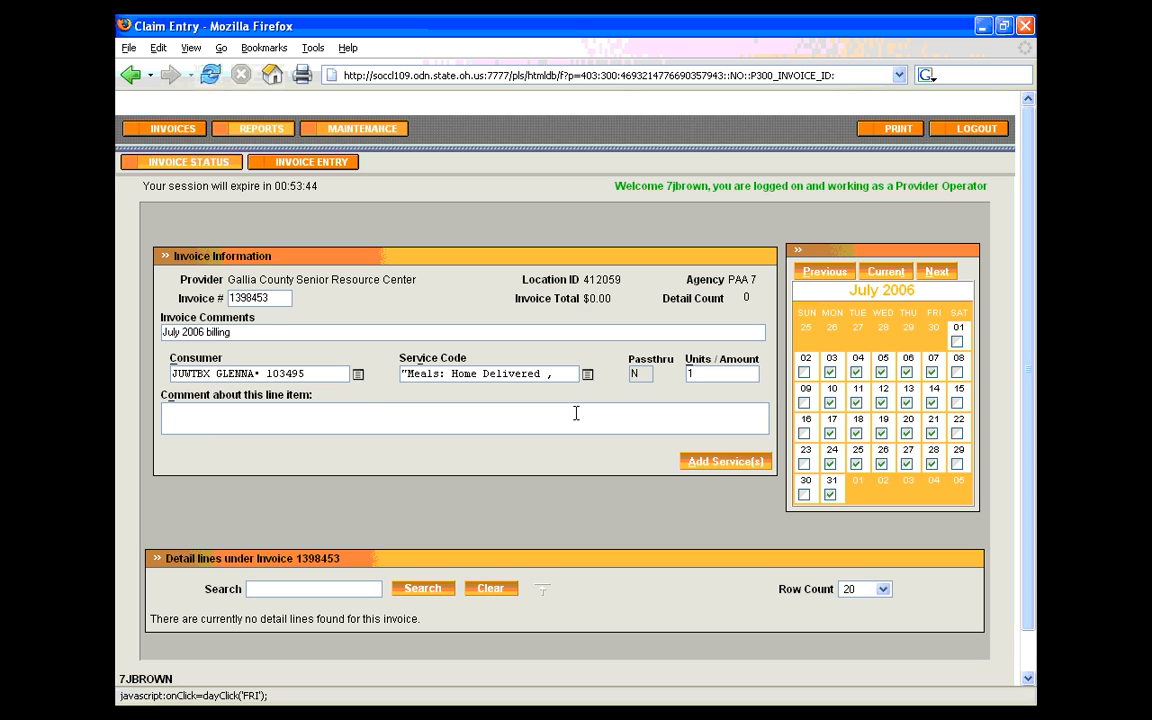
# Add the home delivered meals services to the invoice and review the detail lines
pyautogui.click(696, 463)
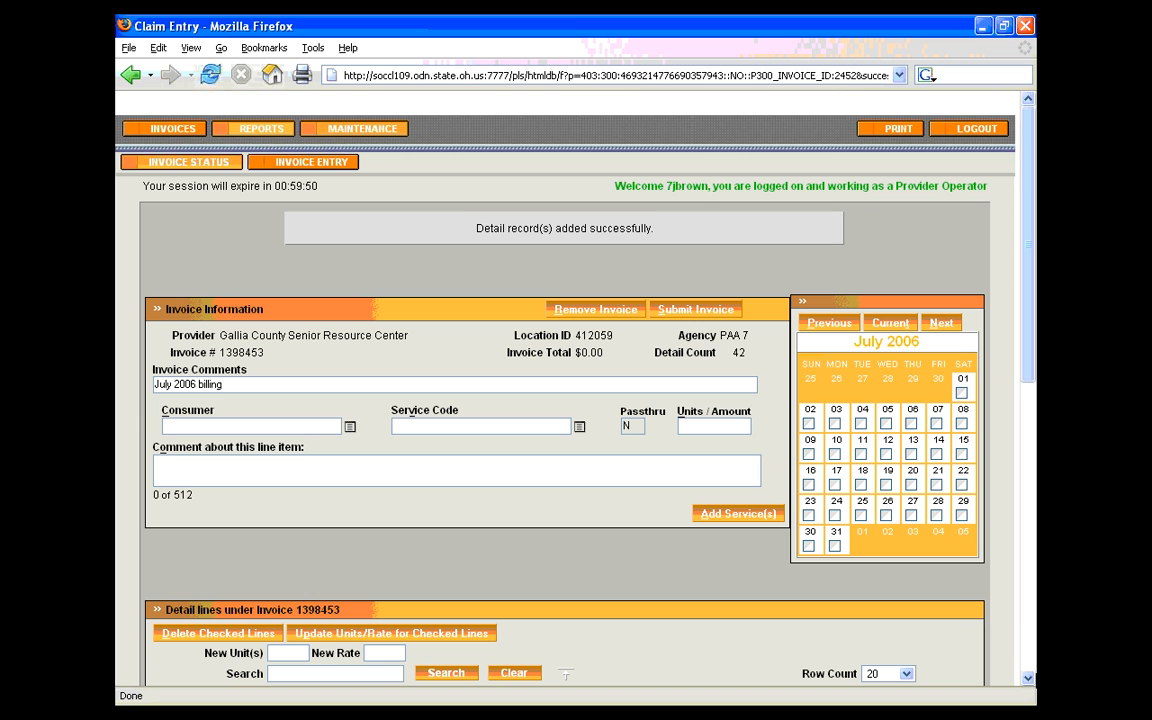
pyautogui.scroll(-5, 1030, 679)
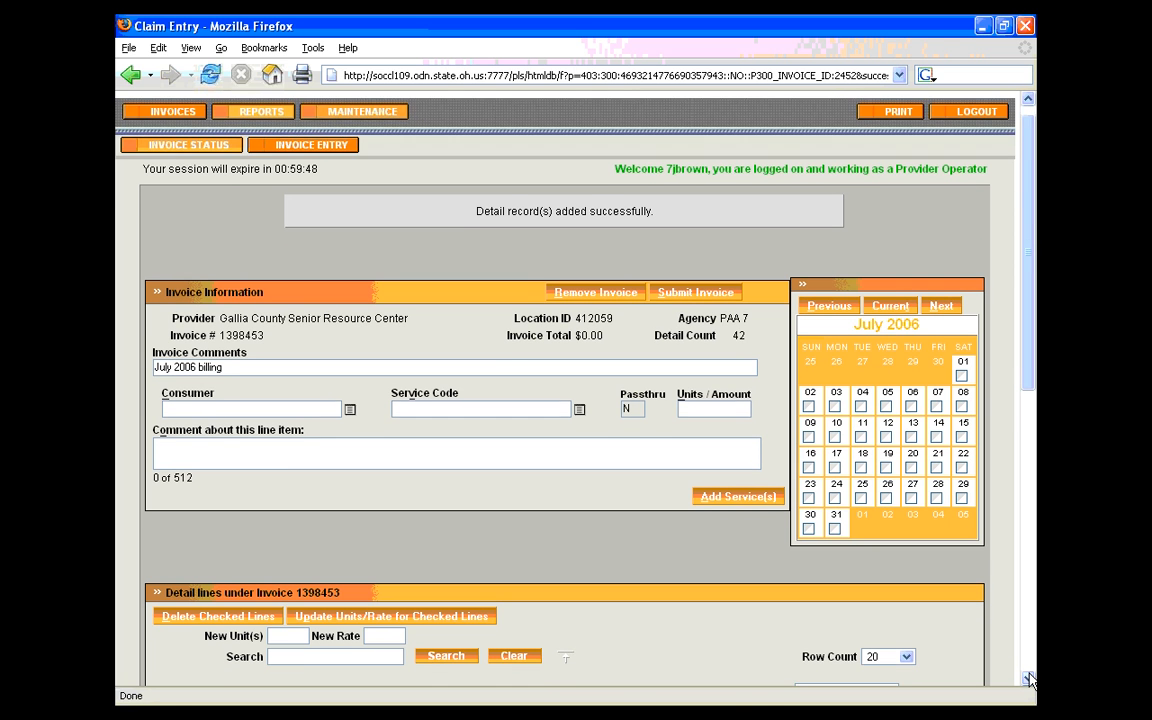
pyautogui.scroll(-7, 1030, 679)
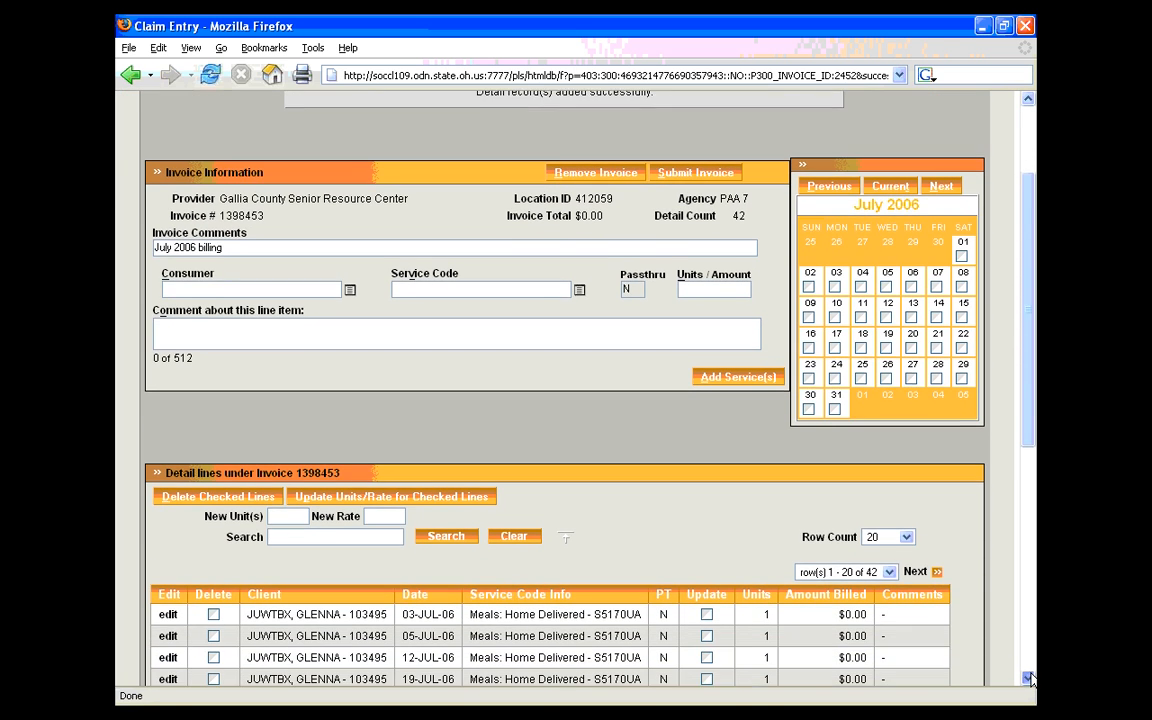
pyautogui.scroll(-7, 1030, 679)
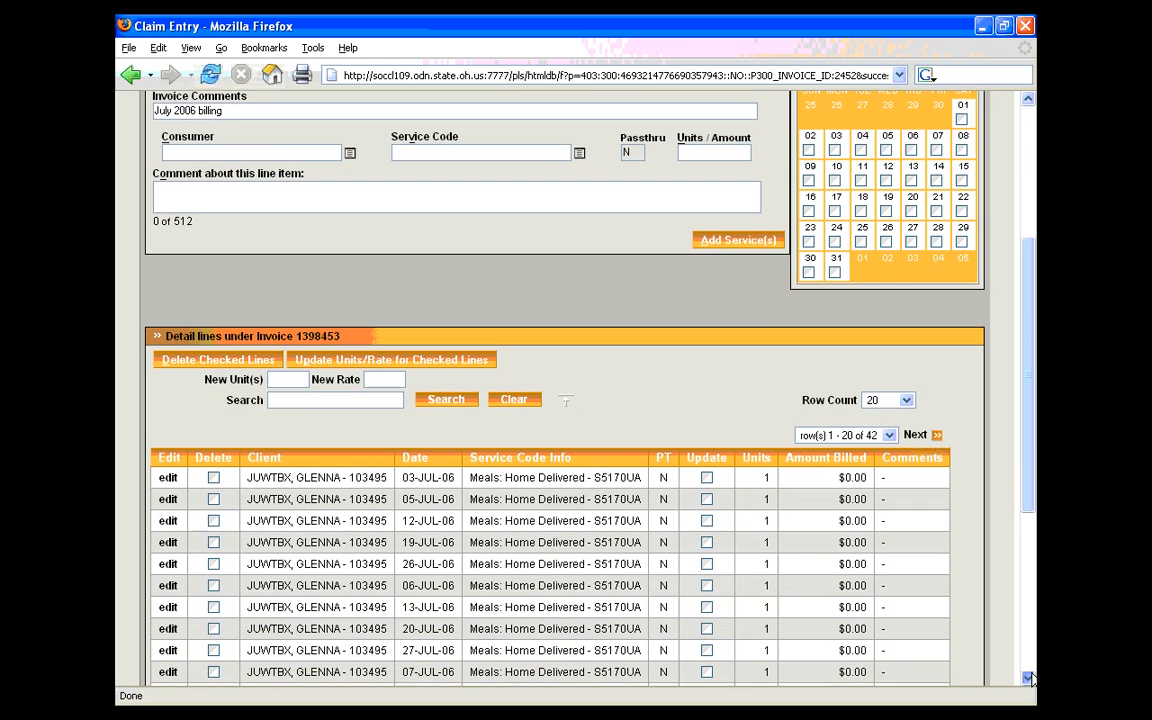
pyautogui.scroll(-2, 1030, 679)
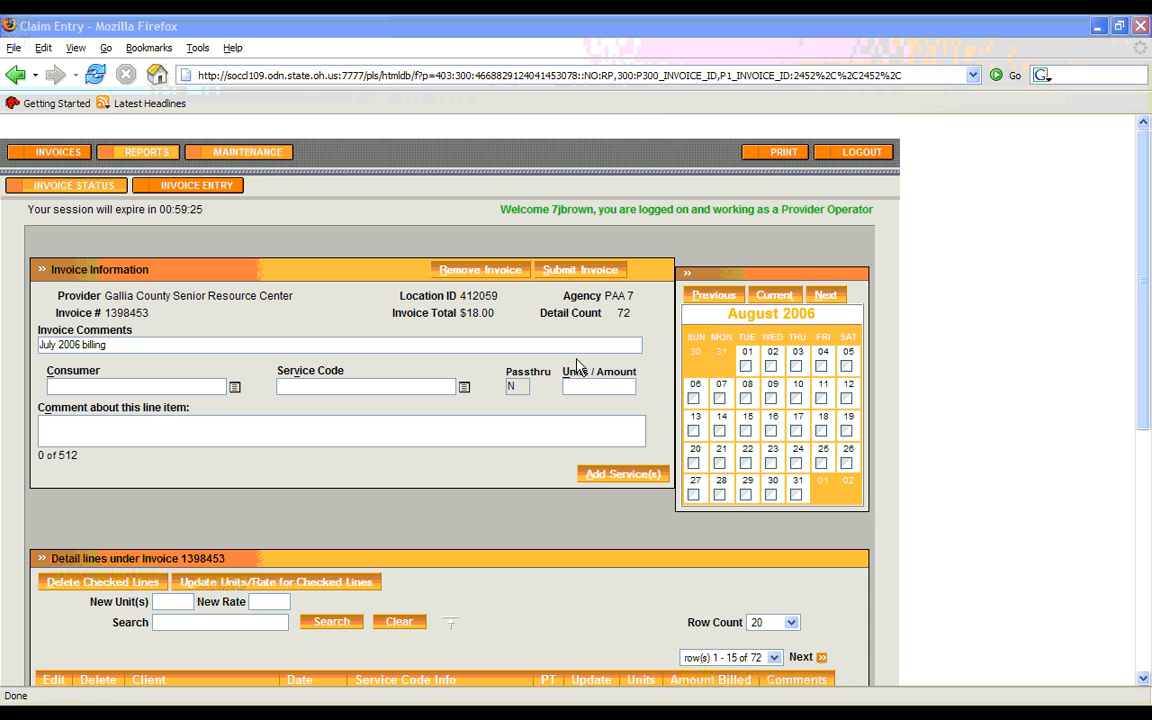
# Return to the invoice list, choose the Invoices in Progress view, and open the invoice totalling $18.00
pyautogui.click(70, 156)
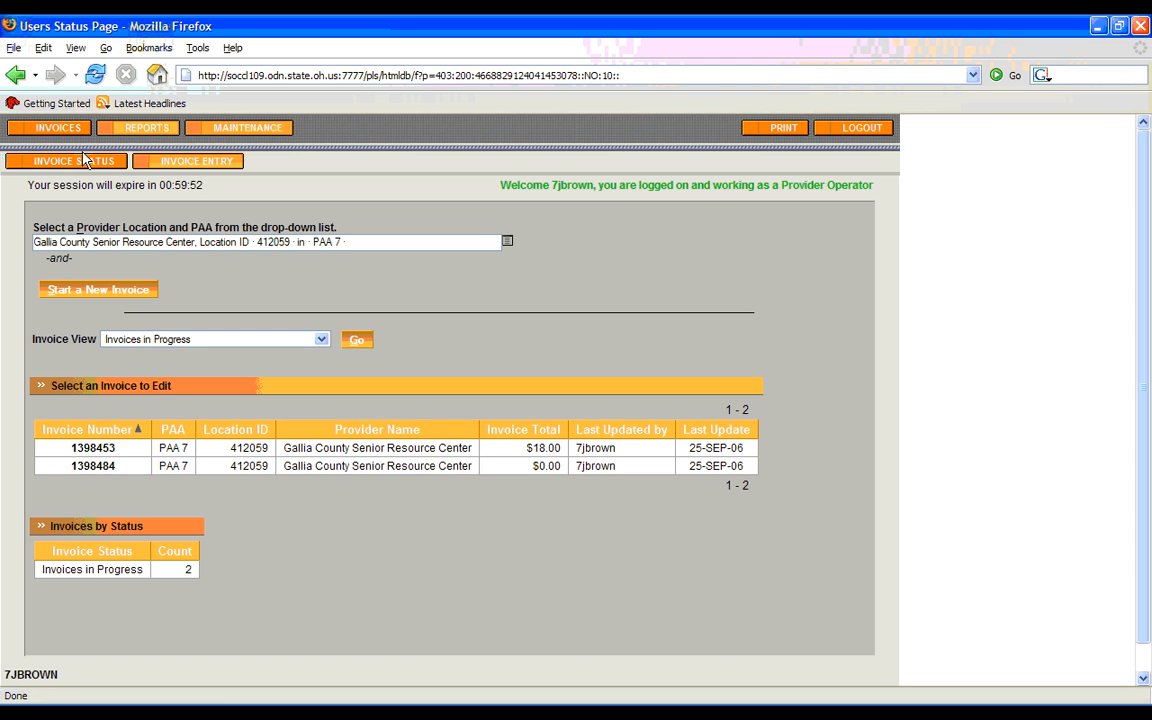
pyautogui.click(322, 341)
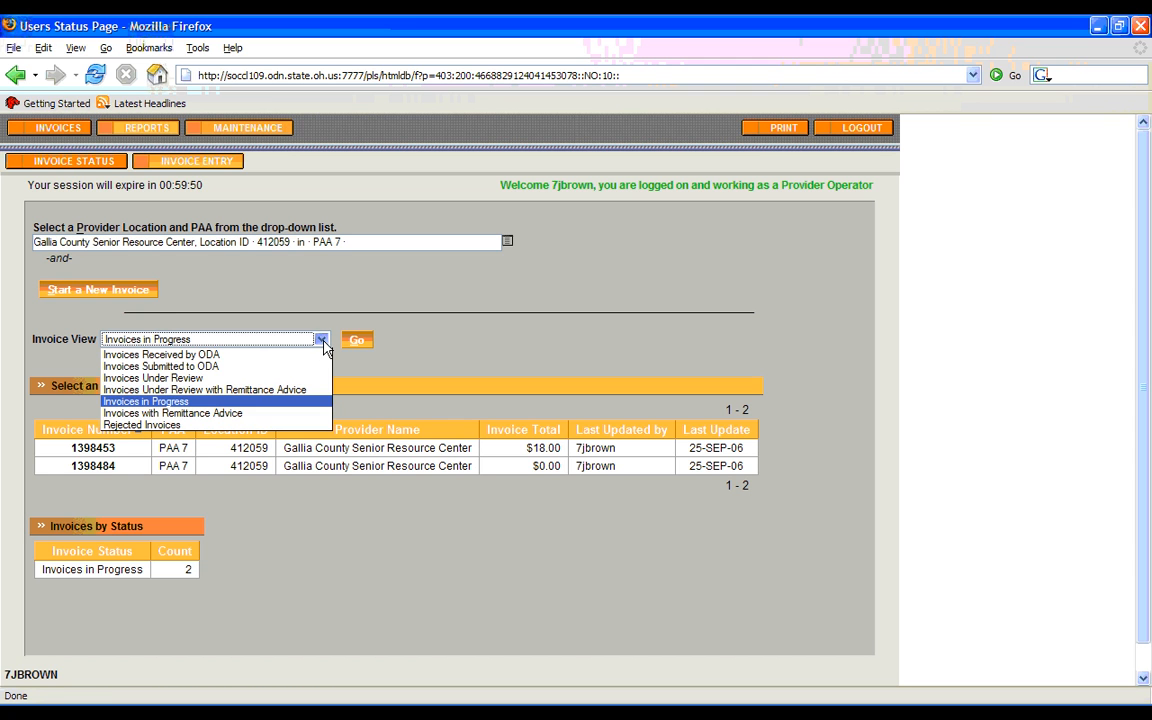
pyautogui.click(306, 410)
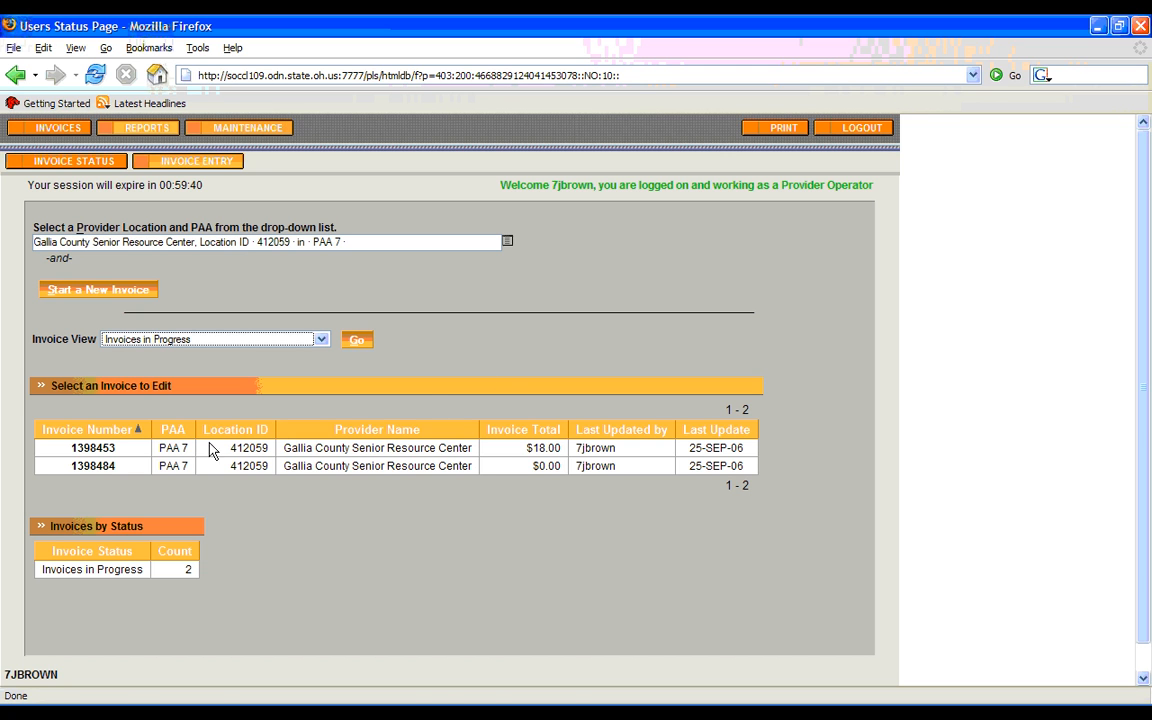
pyautogui.click(86, 451)
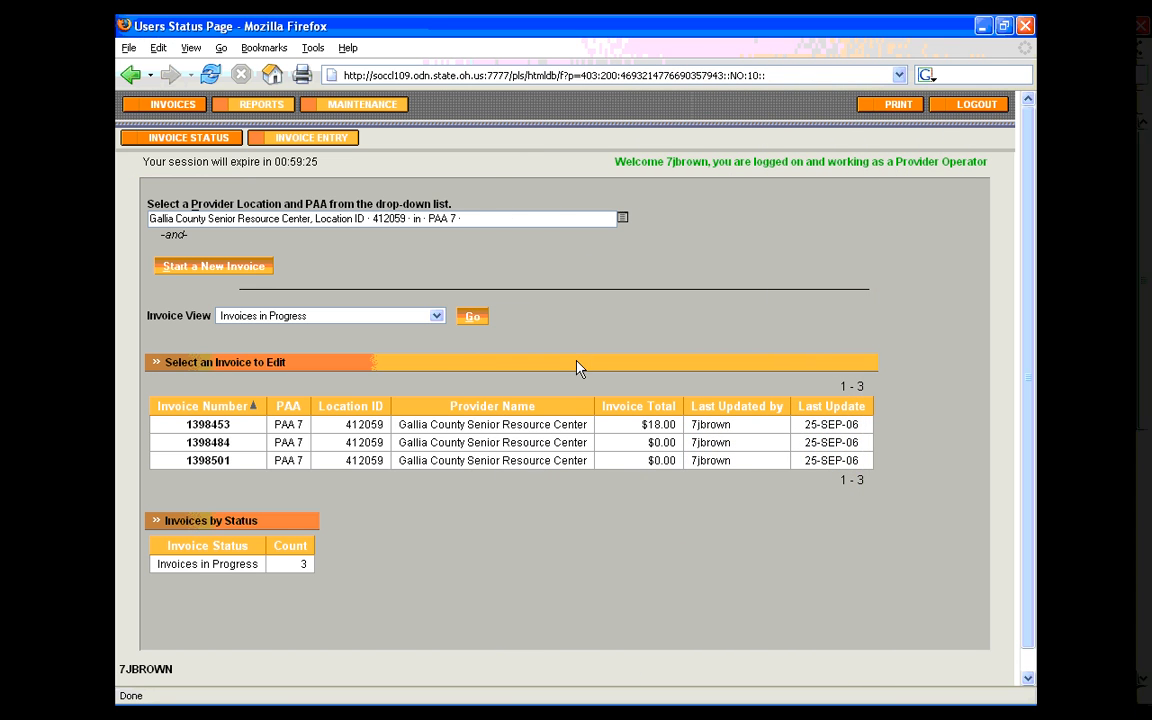
# Open the last invoice in the in-progress list and remove it
pyautogui.click(173, 106)
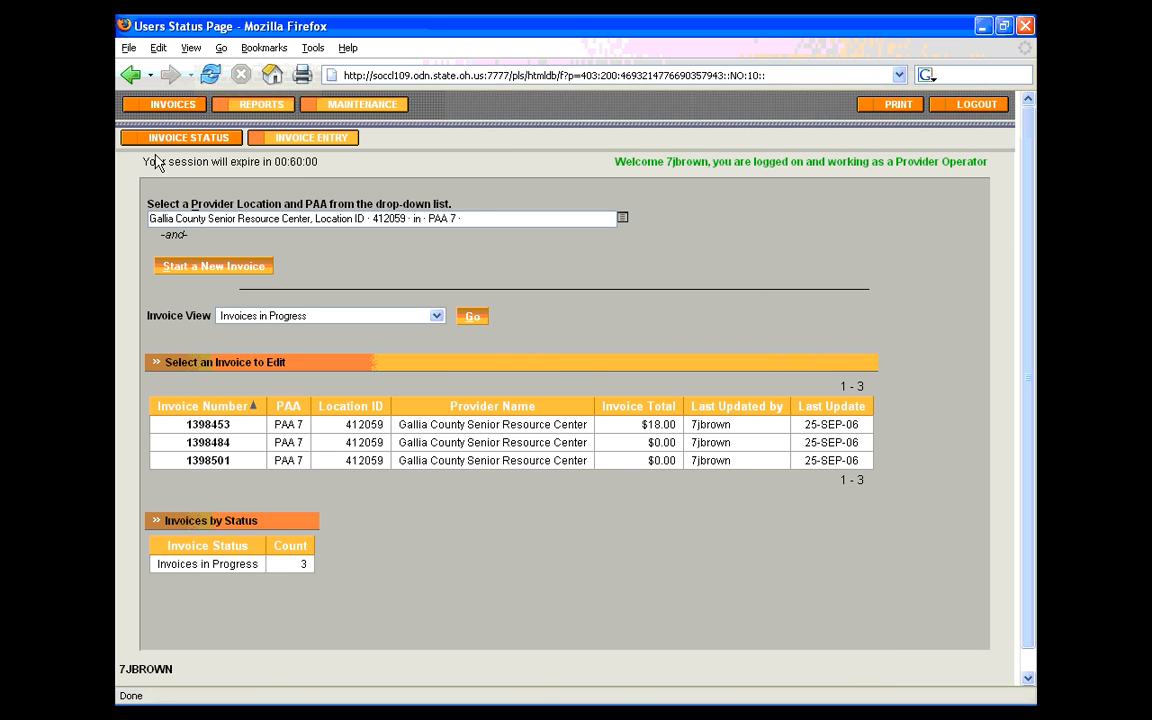
pyautogui.click(205, 462)
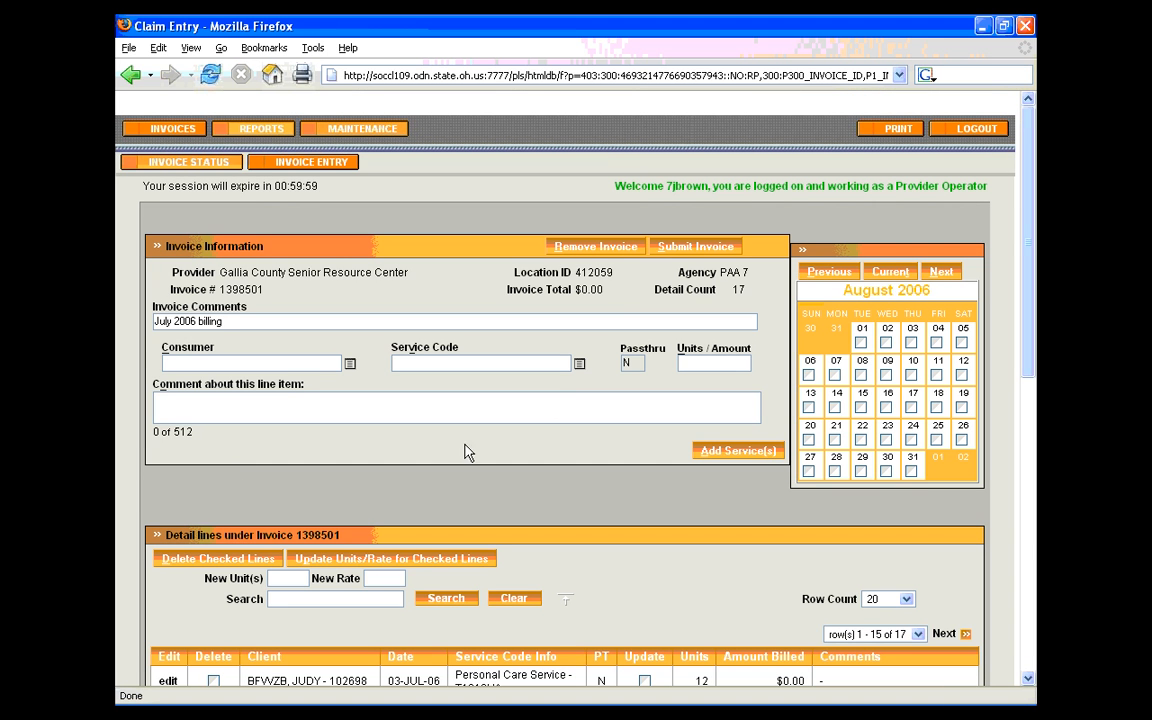
pyautogui.click(619, 252)
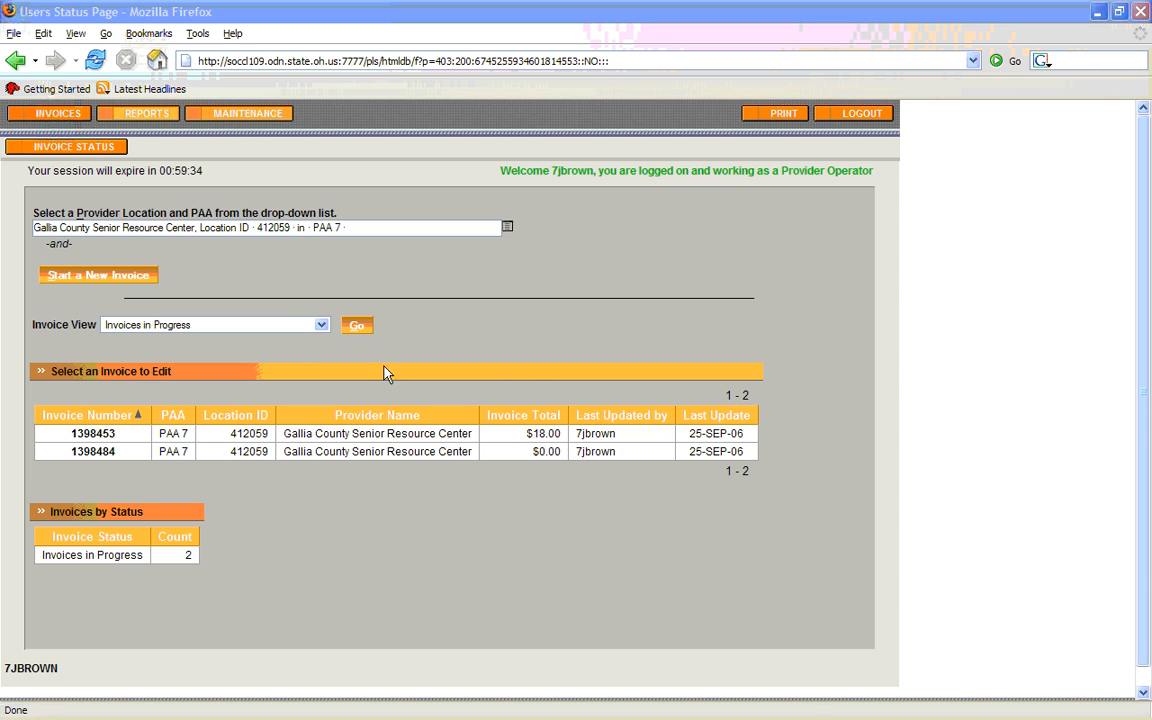
# Open the in-progress invoice totalling $18.00 and page its detail lines forward once and back again
pyautogui.click(102, 436)
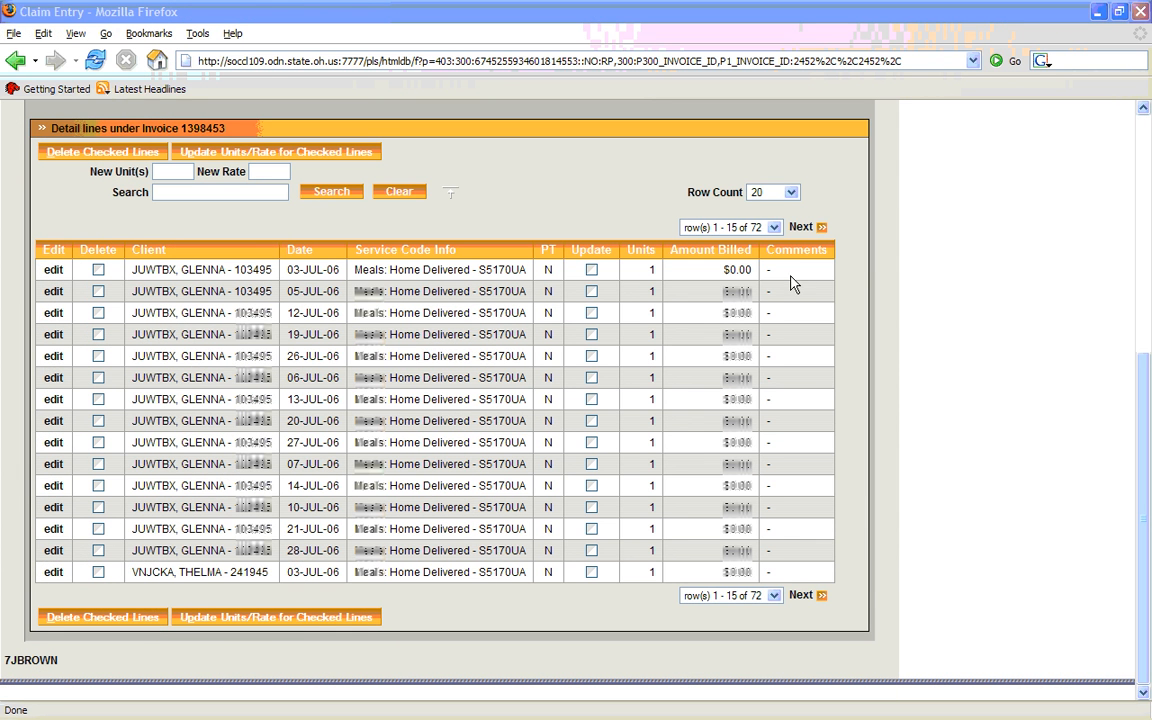
pyautogui.click(820, 228)
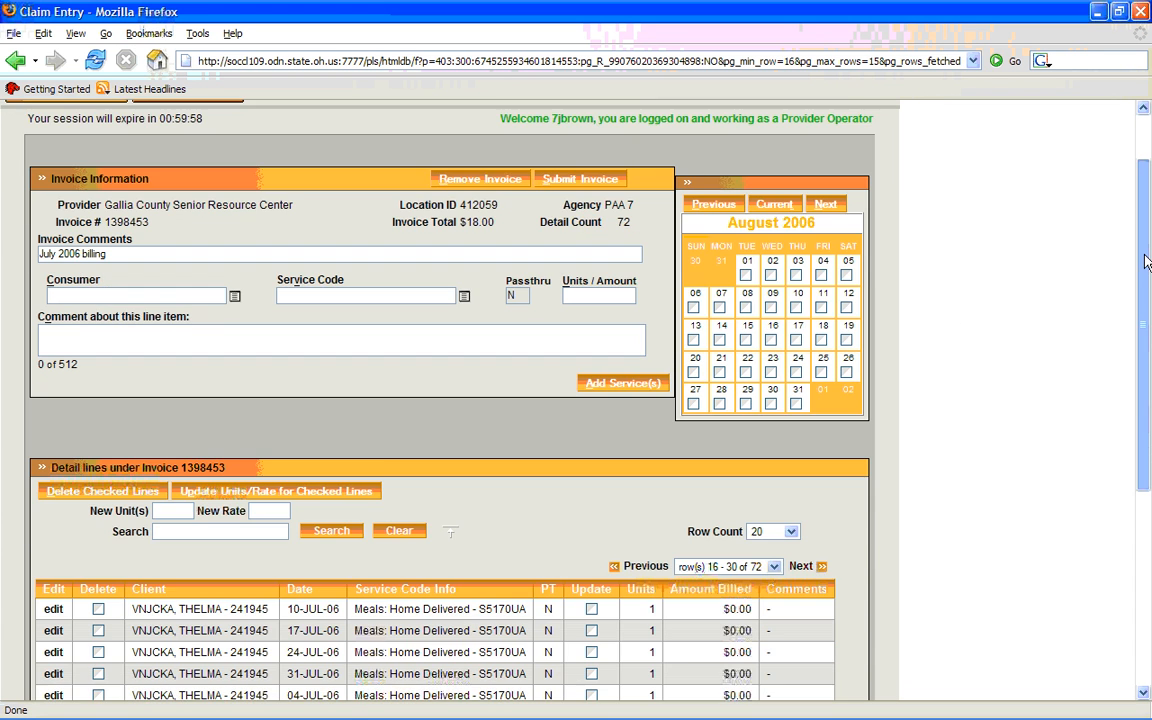
pyautogui.moveTo(1149, 252); pyautogui.dragTo(1033, 430)
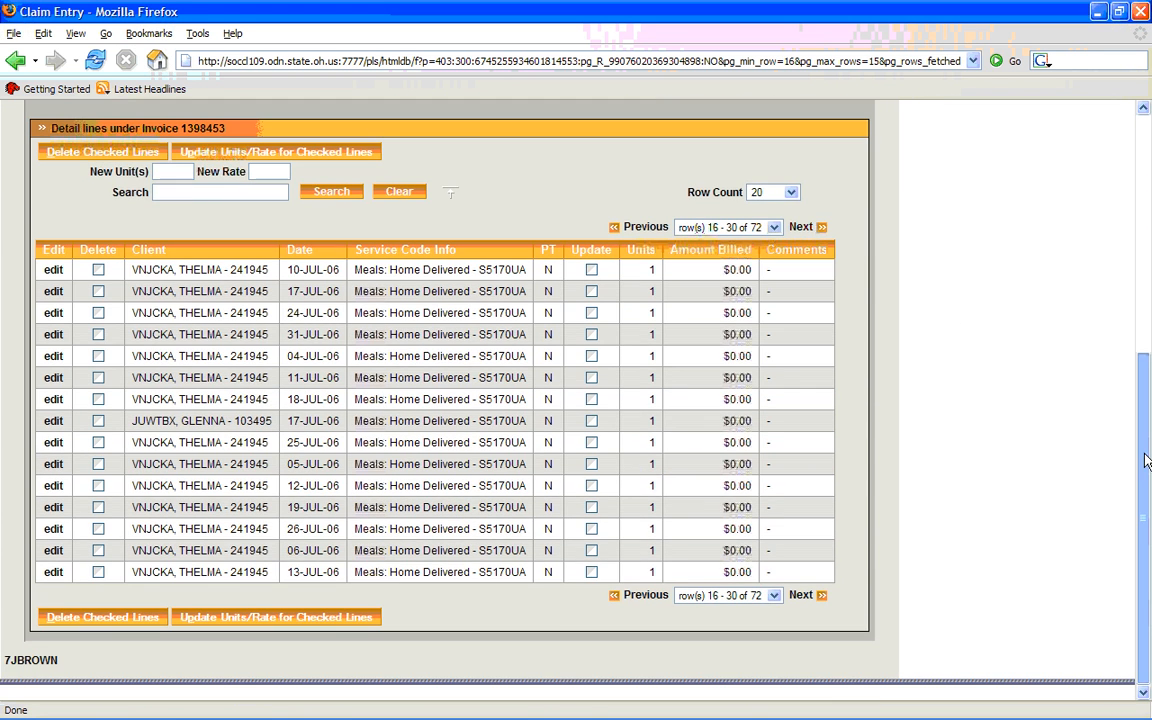
pyautogui.click(640, 229)
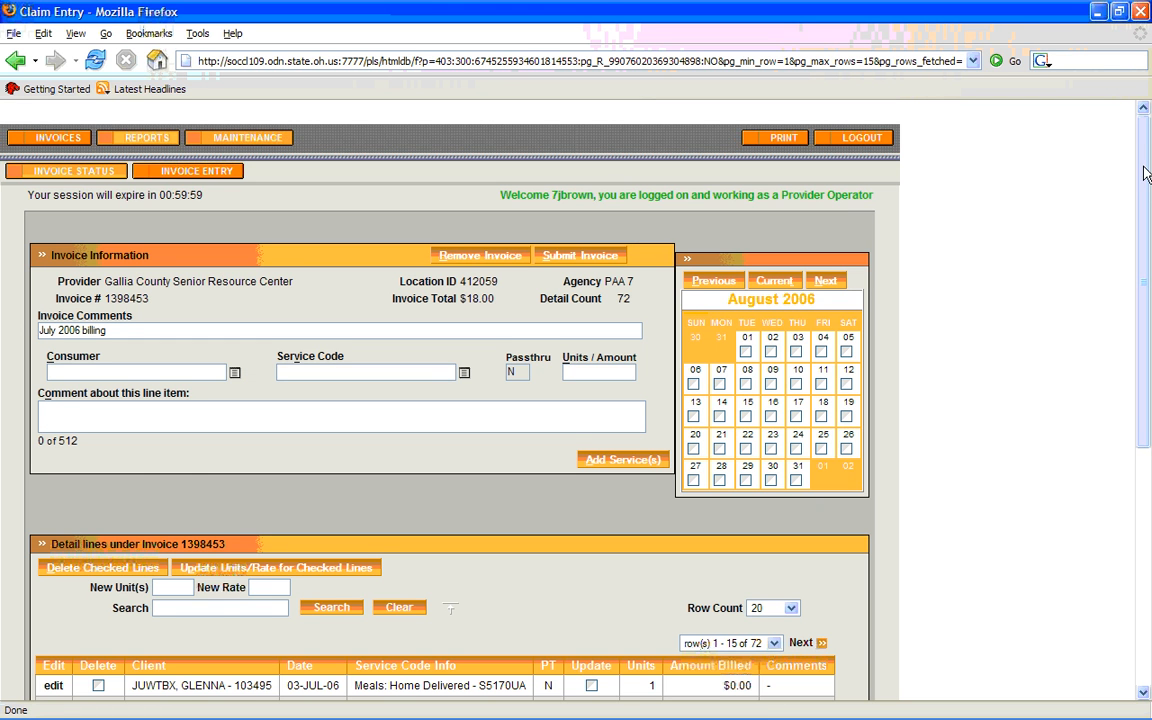
# Set the row count of the invoice's detail lines to 10000
pyautogui.moveTo(1146, 174); pyautogui.dragTo(1146, 410)
pyautogui.click(790, 197)
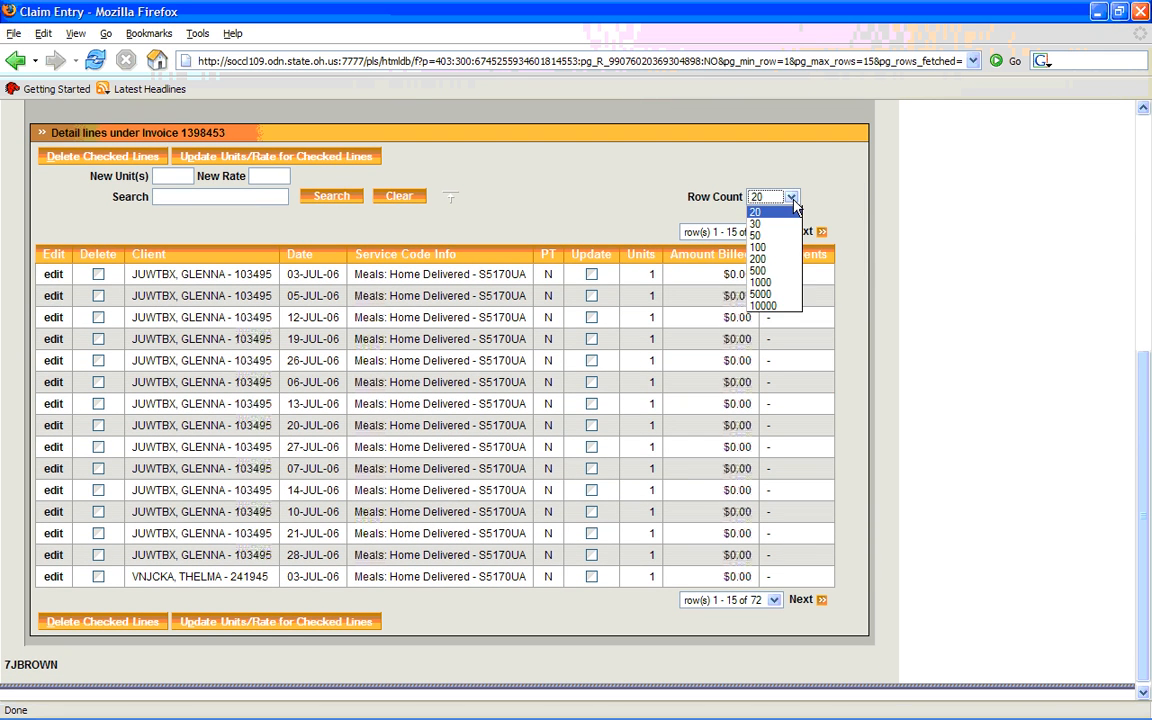
pyautogui.click(765, 305)
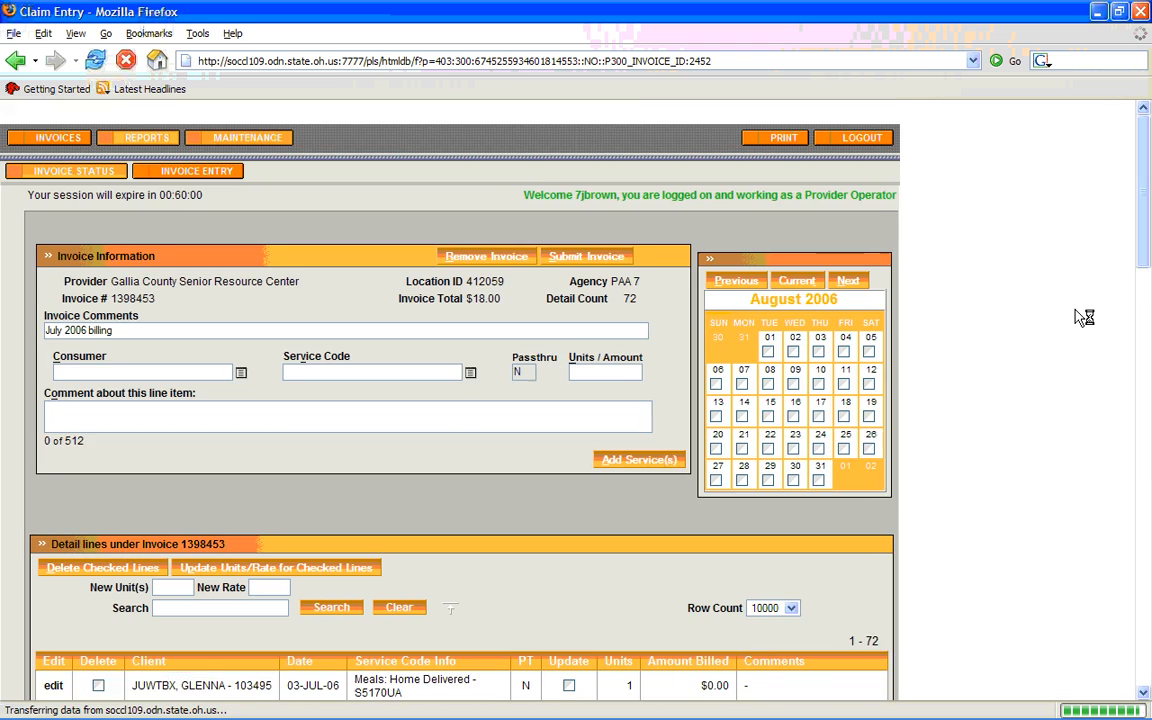
pyautogui.moveTo(1141, 185); pyautogui.dragTo(1148, 264)
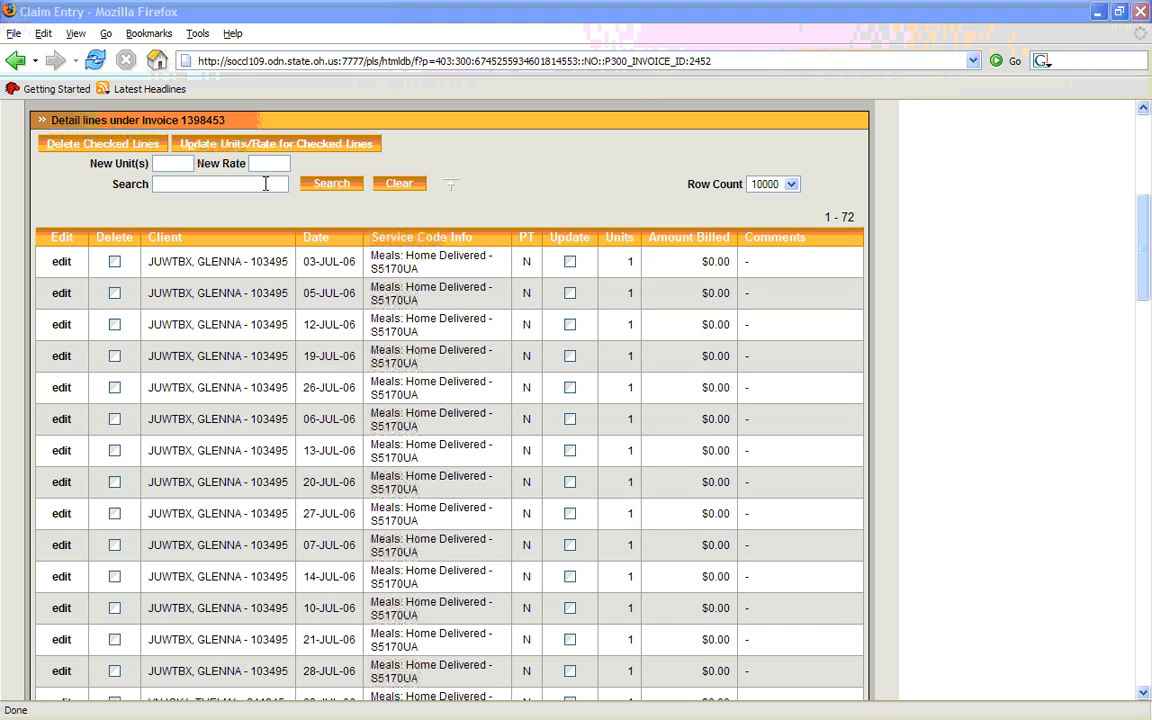
# Search the detail lines by the second client's ID number, review the matching lines, and clear the search
pyautogui.click(266, 183)
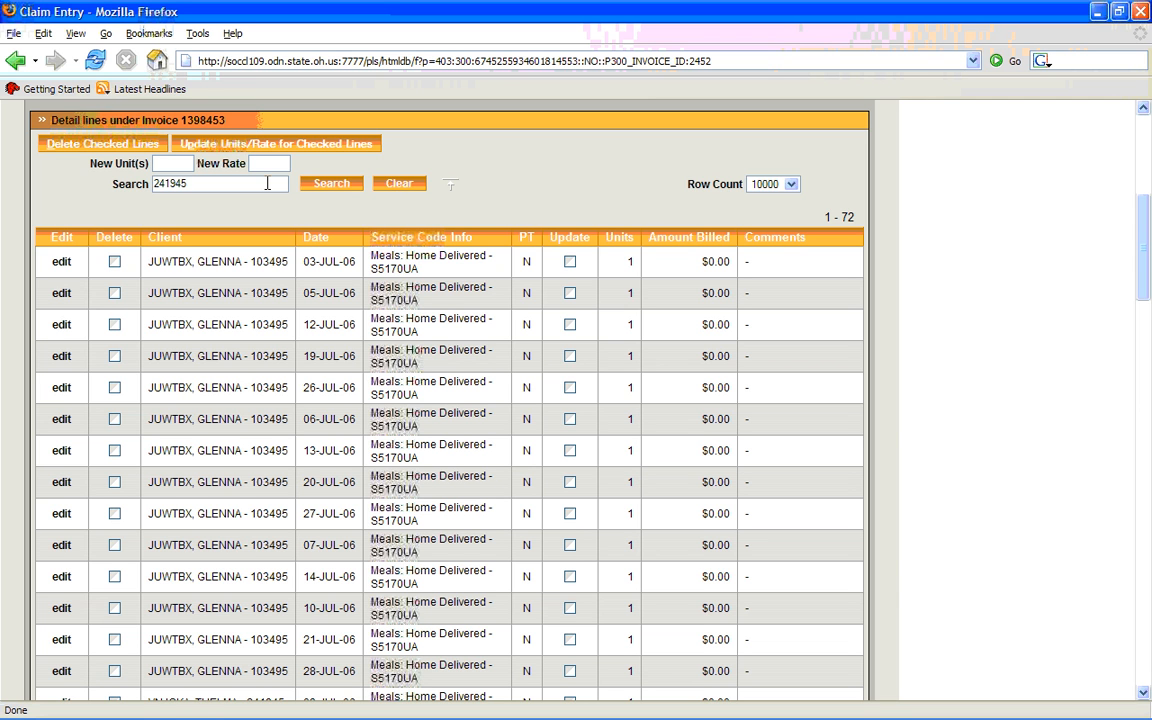
pyautogui.click(327, 186)
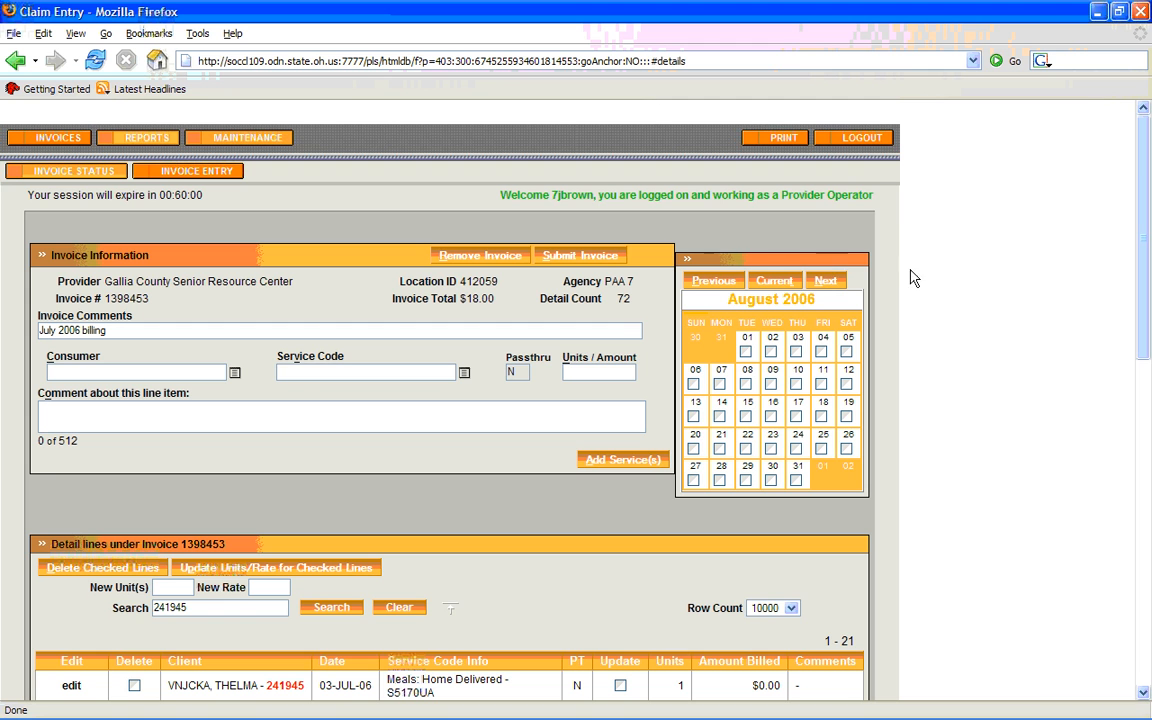
pyautogui.moveTo(1143, 210); pyautogui.dragTo(1150, 401)
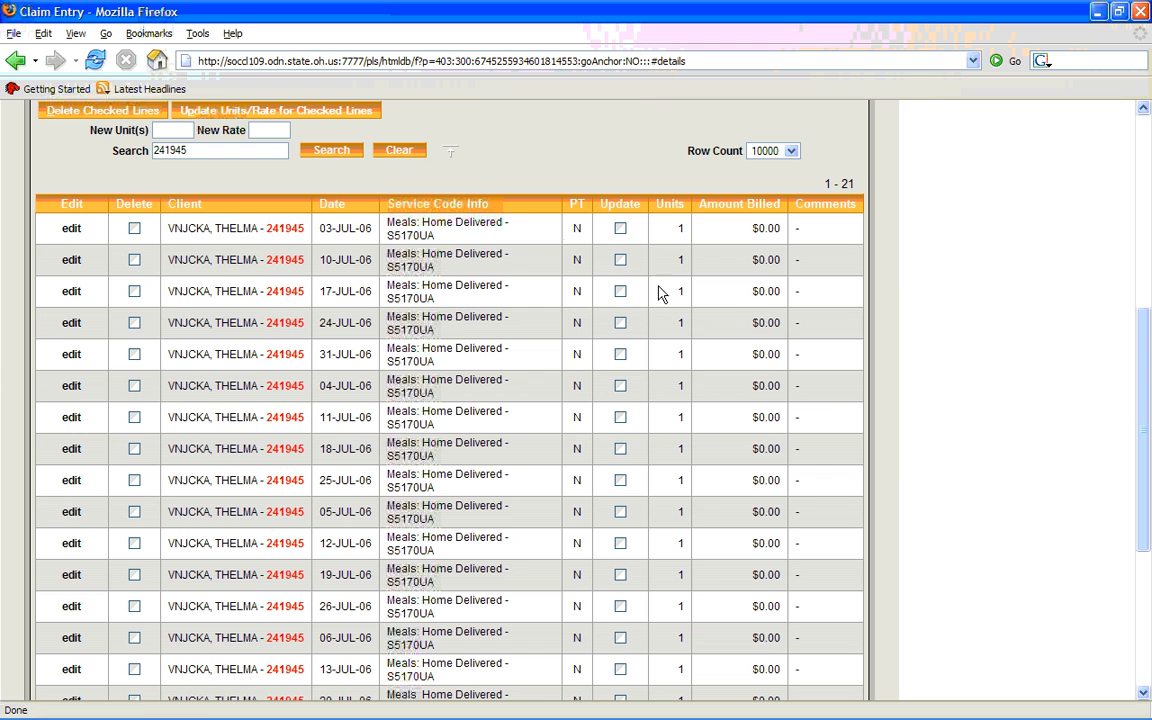
pyautogui.click(401, 152)
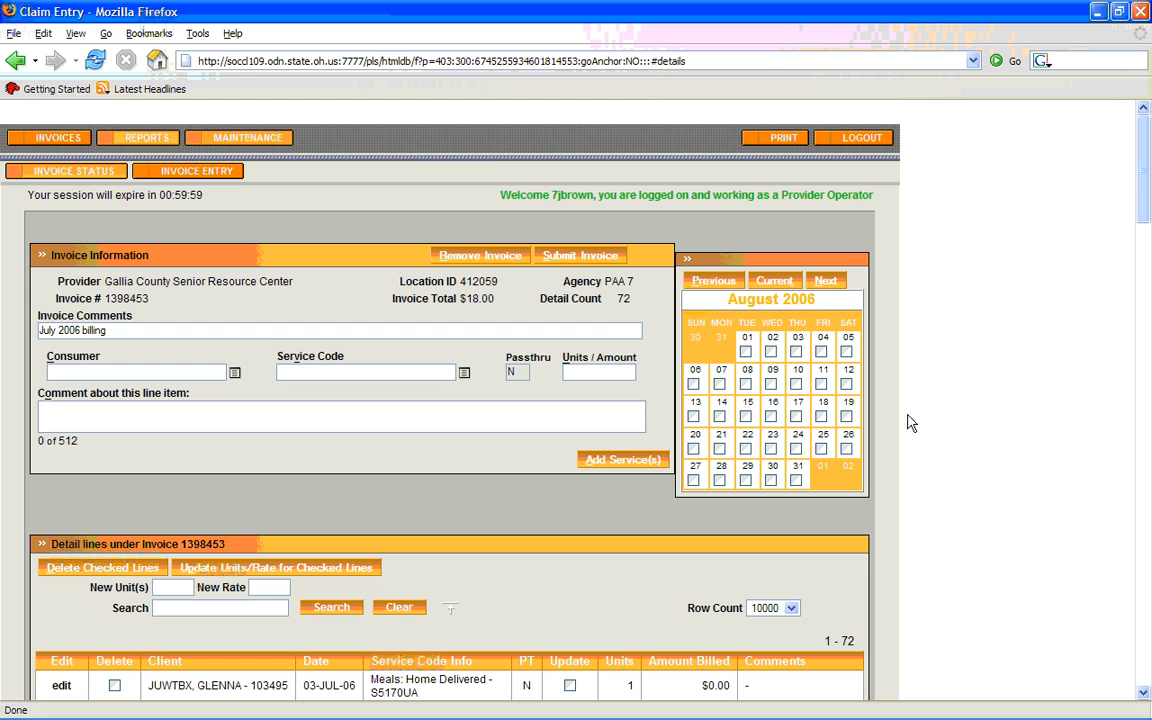
# Filter the detail lines again by the second client's ID number and examine them down to the report total
pyautogui.moveTo(1142, 206); pyautogui.dragTo(1145, 287)
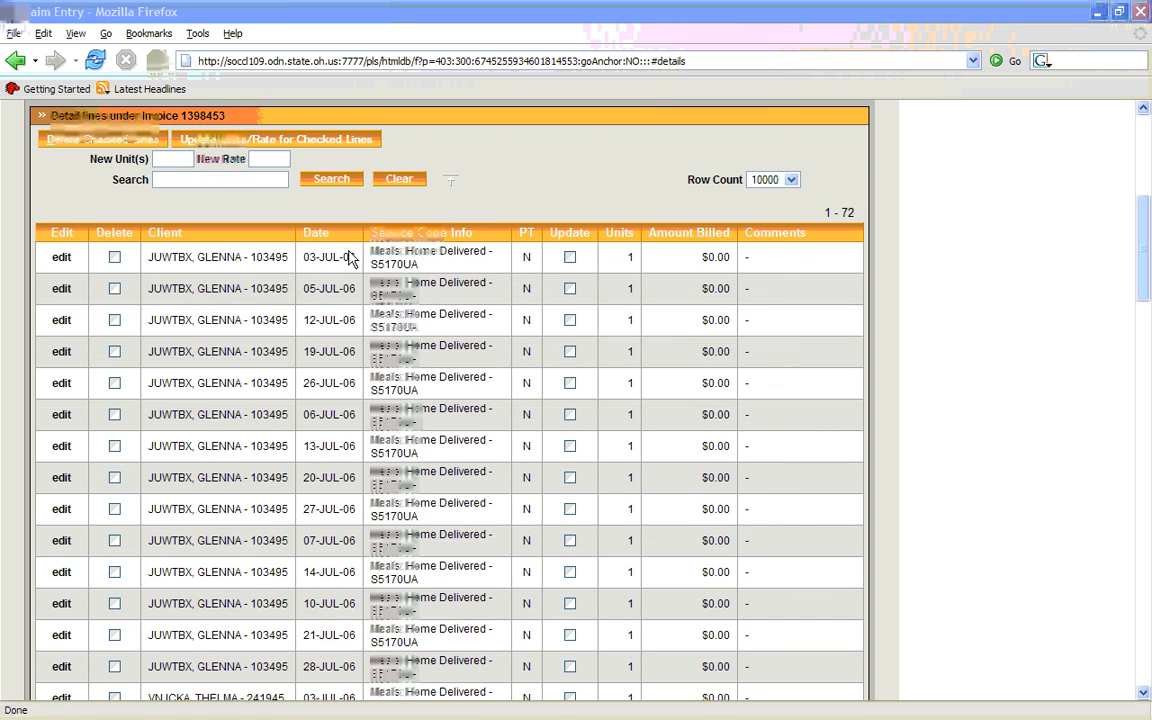
pyautogui.click(270, 179)
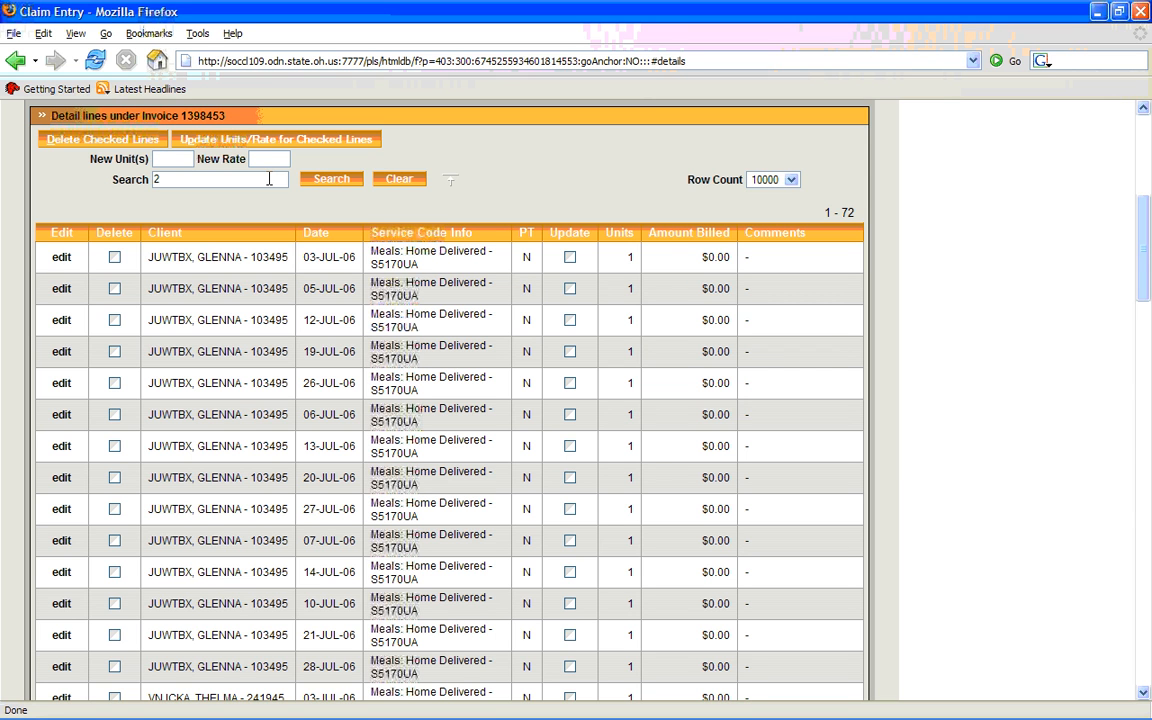
pyautogui.press('Tab')
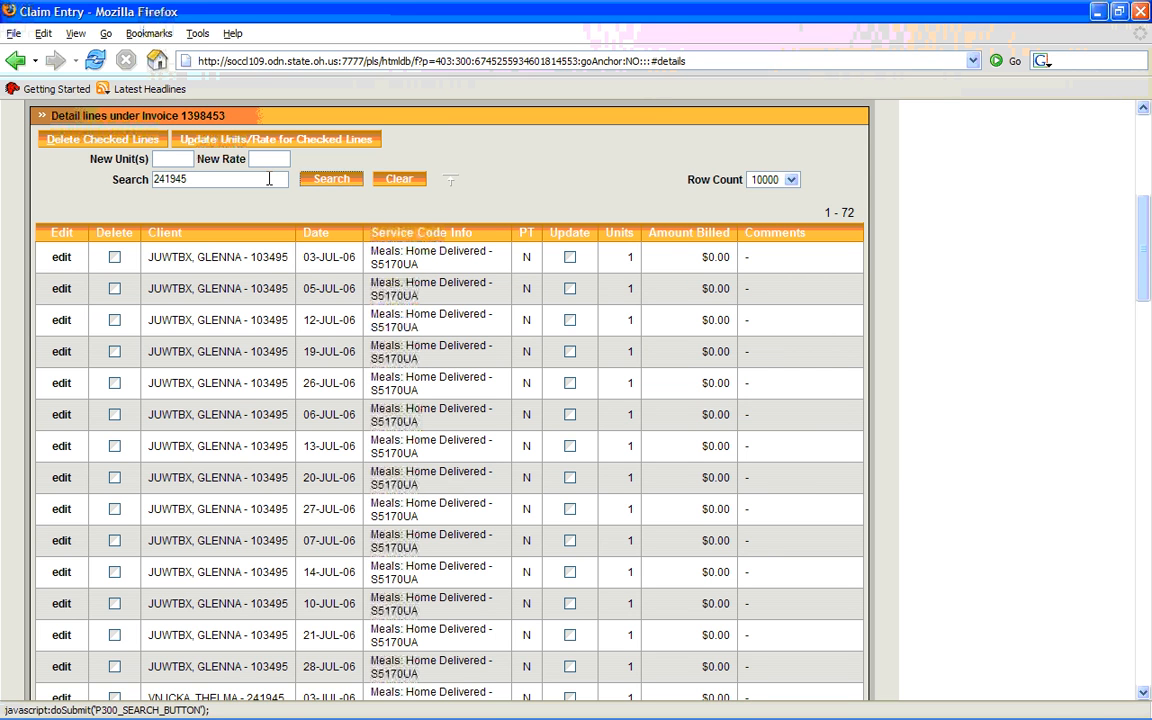
pyautogui.press('Return')
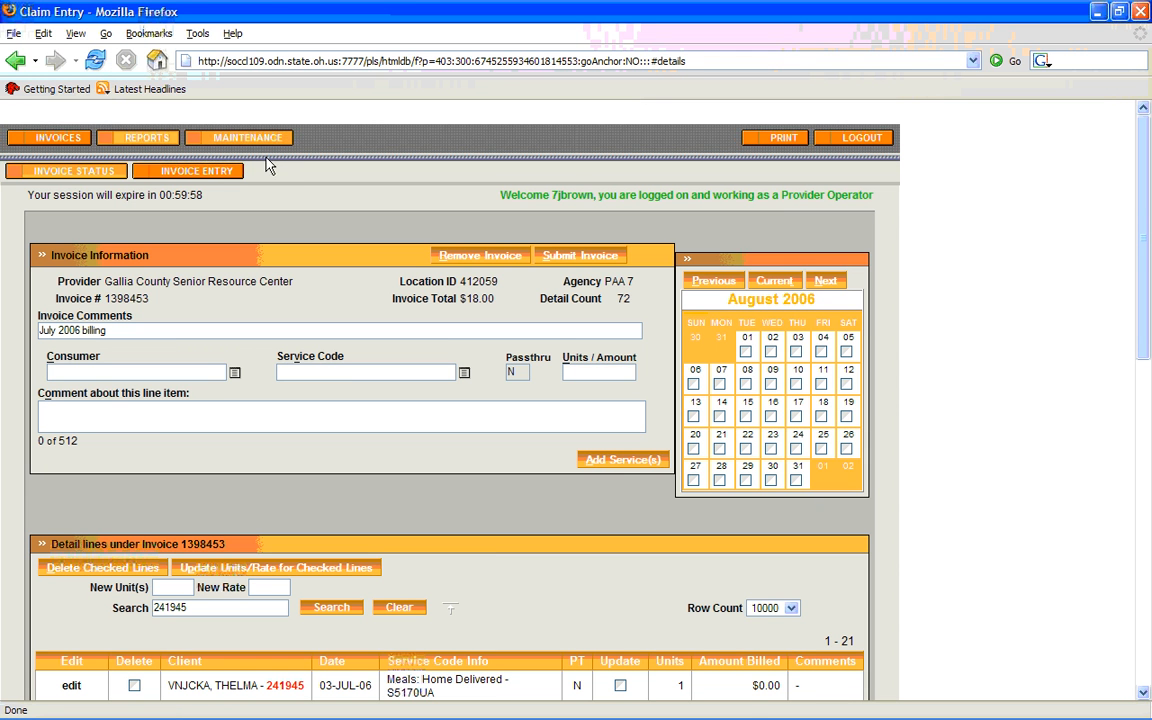
pyautogui.moveTo(1140, 320); pyautogui.dragTo(1124, 653)
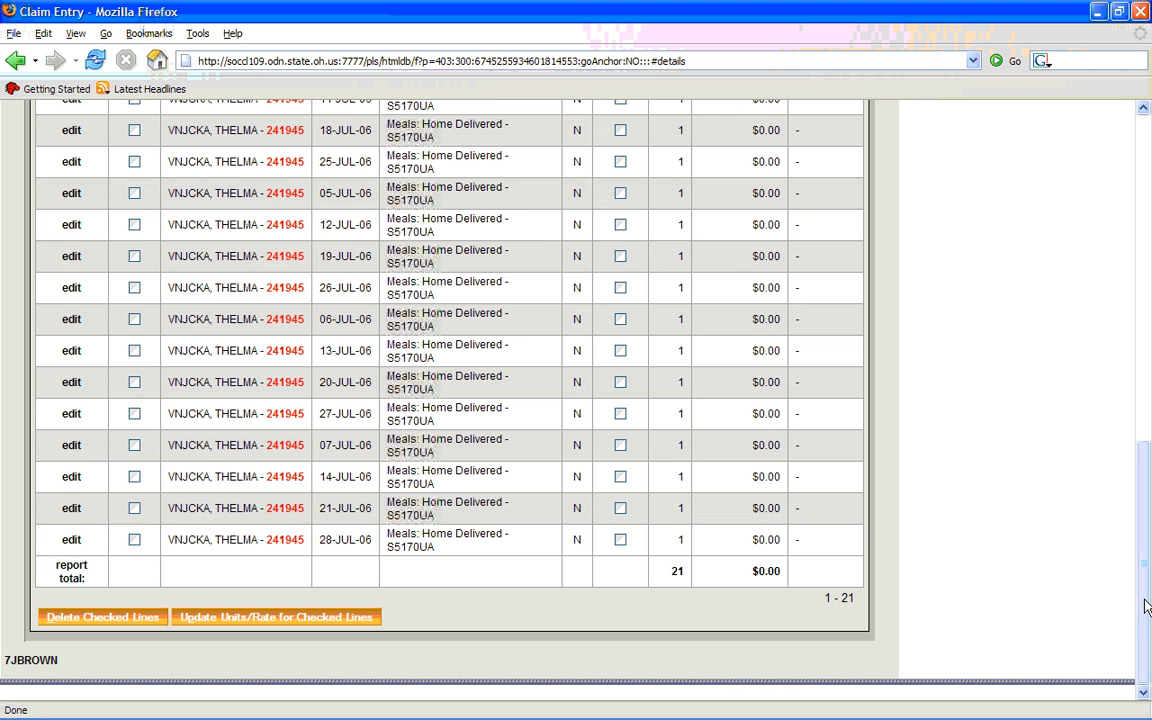
# Select the client's July 6, 13, 20 and 27 meal lines for updating
pyautogui.moveTo(1146, 607); pyautogui.dragTo(1136, 510)
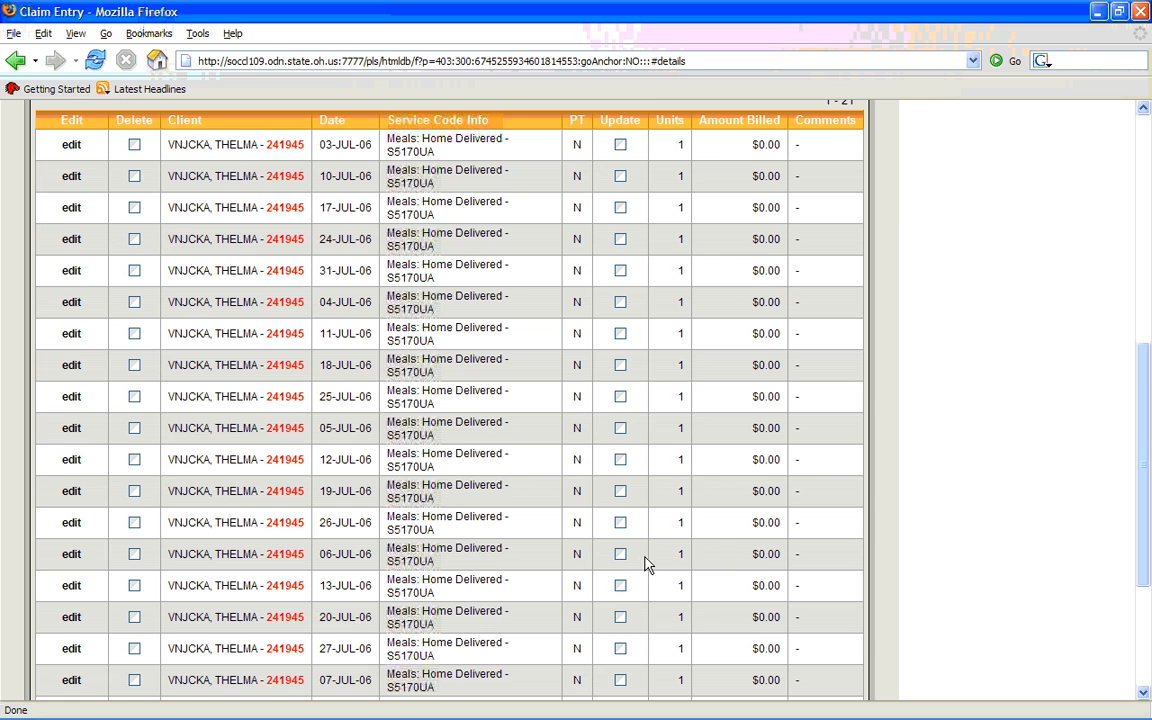
pyautogui.click(620, 554)
pyautogui.click(620, 586)
pyautogui.click(620, 617)
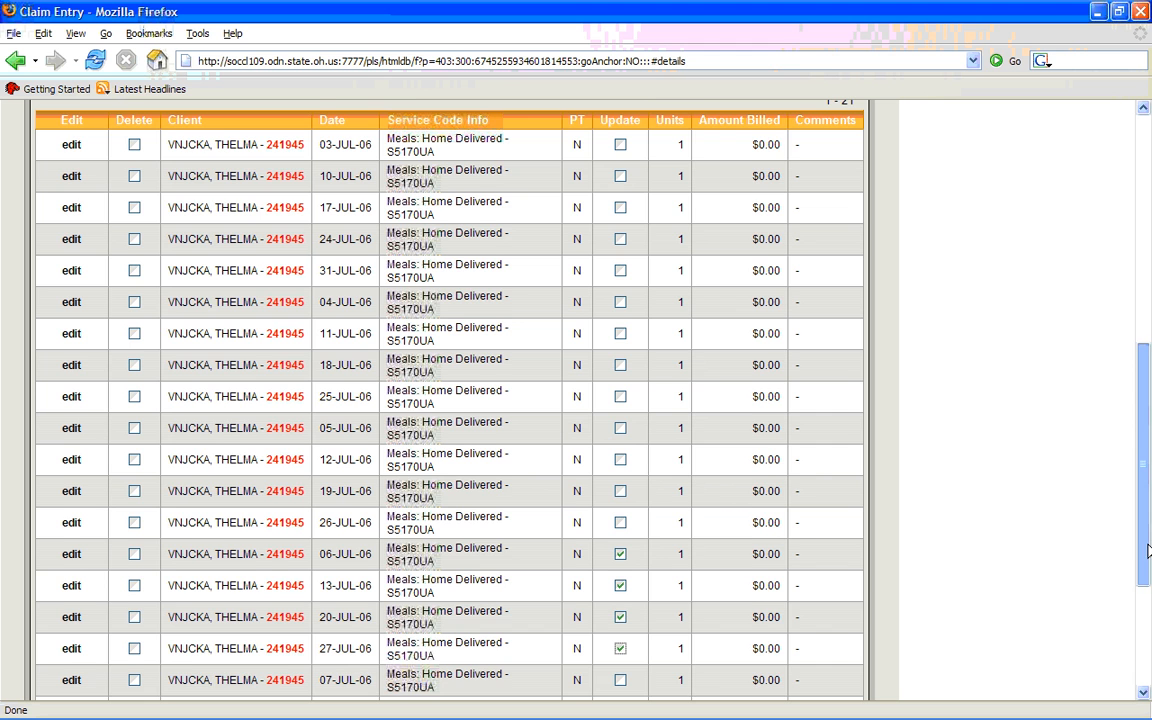
# Set the units of the checked meal lines to 3 and review the updated detail lines
pyautogui.moveTo(1145, 555); pyautogui.dragTo(1147, 505)
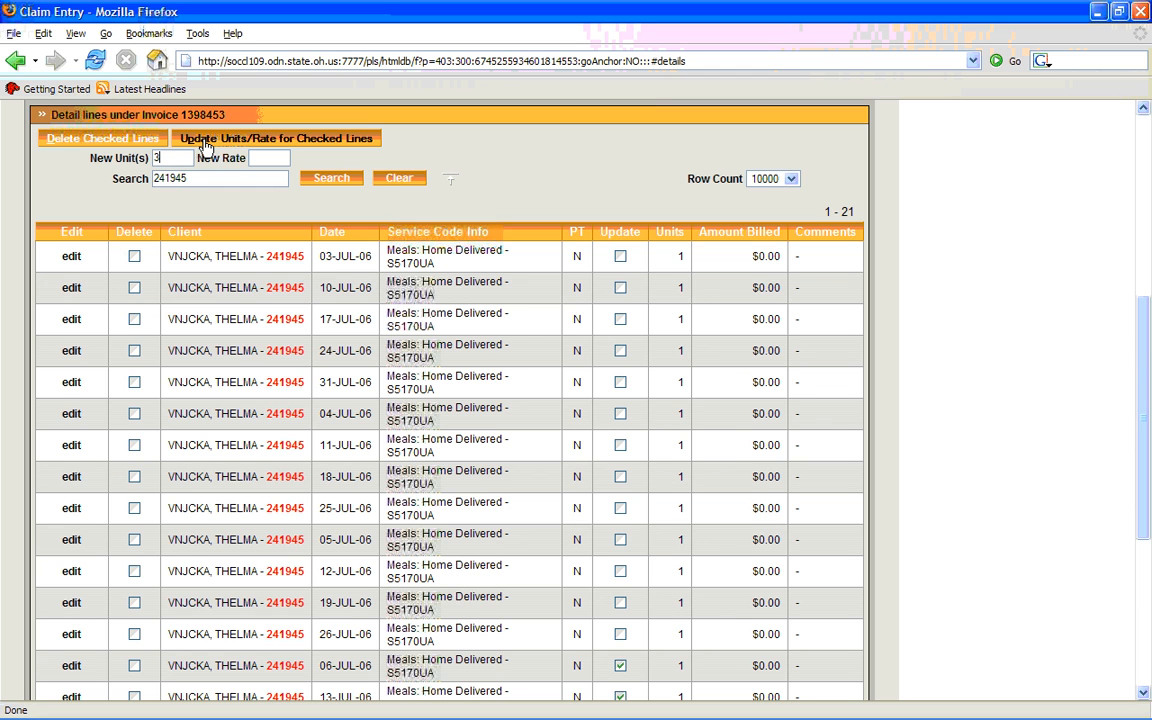
pyautogui.click(204, 145)
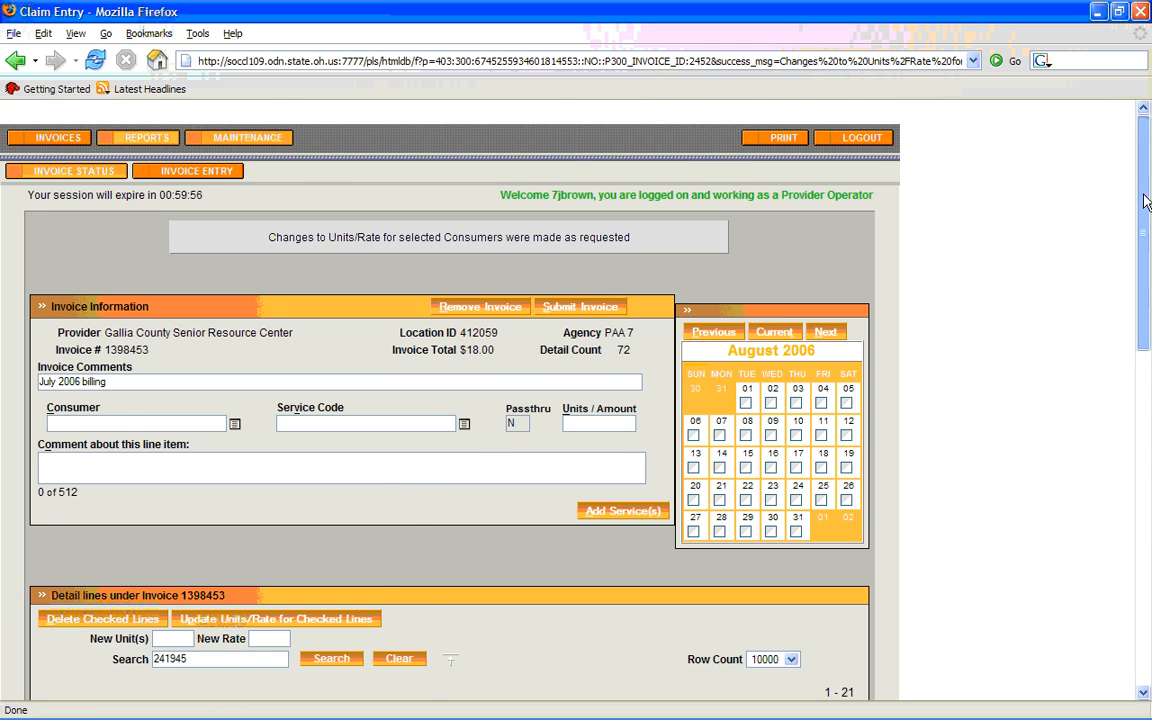
pyautogui.moveTo(1143, 235); pyautogui.dragTo(1150, 543)
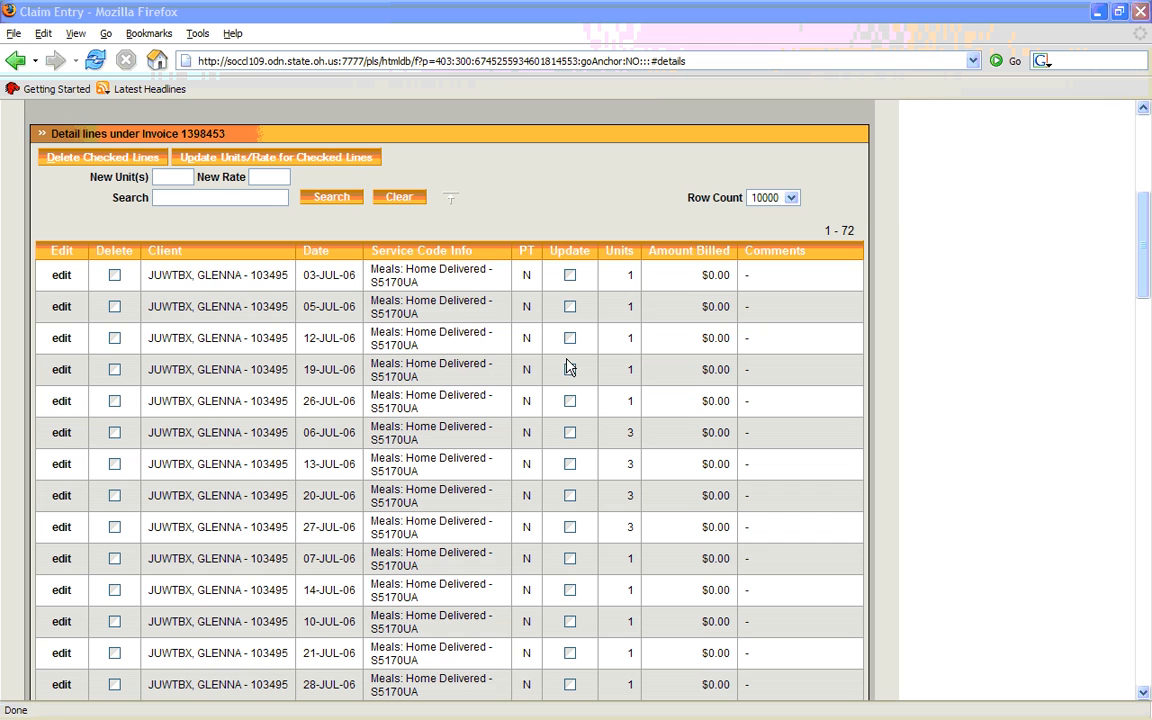
# Filter the detail lines by the first client's ID number and view them down to the report total
pyautogui.click(253, 198)
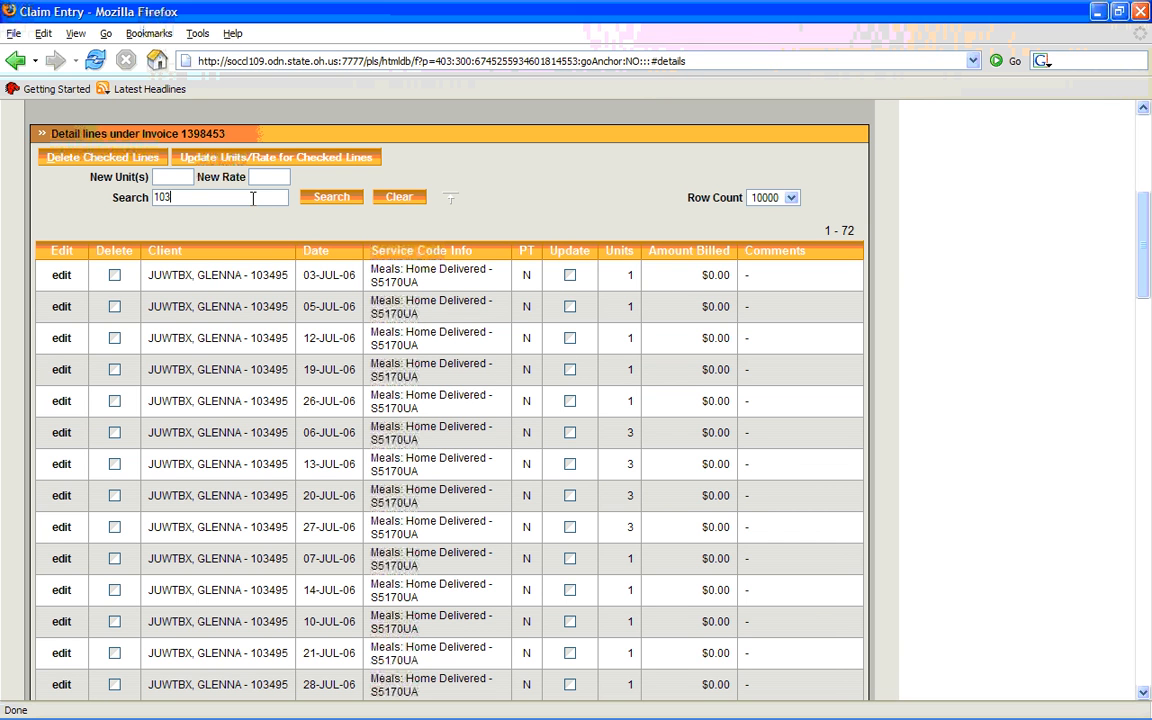
pyautogui.press('Tab')
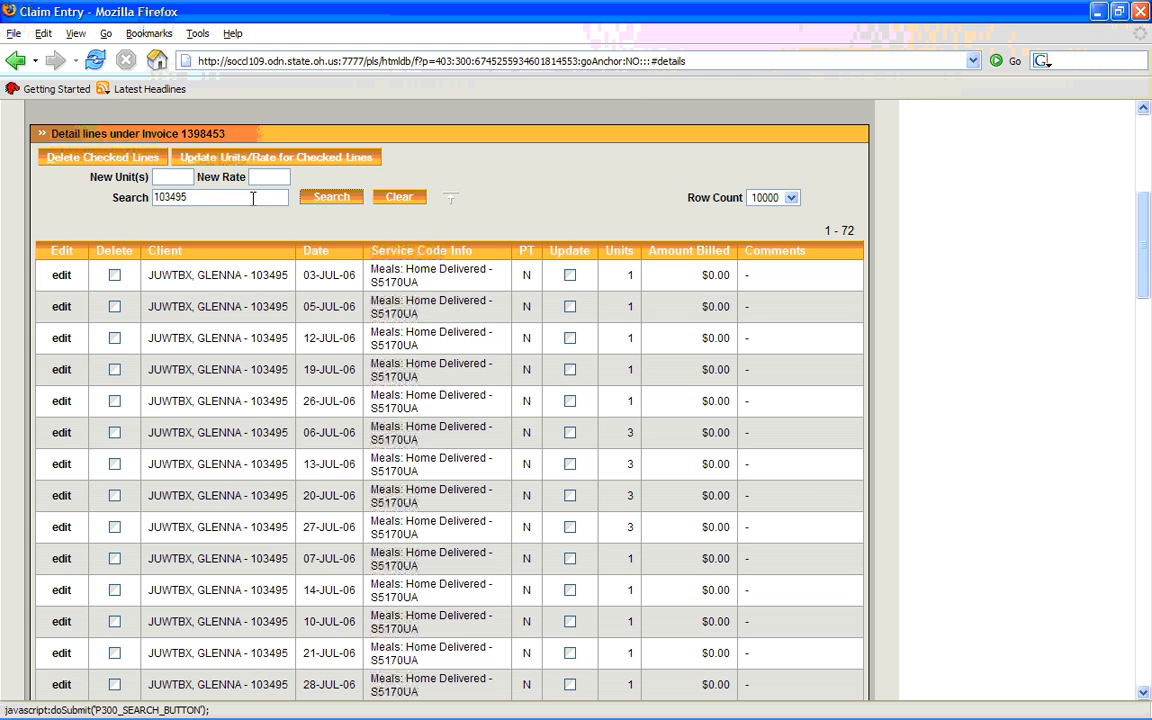
pyautogui.press('Return')
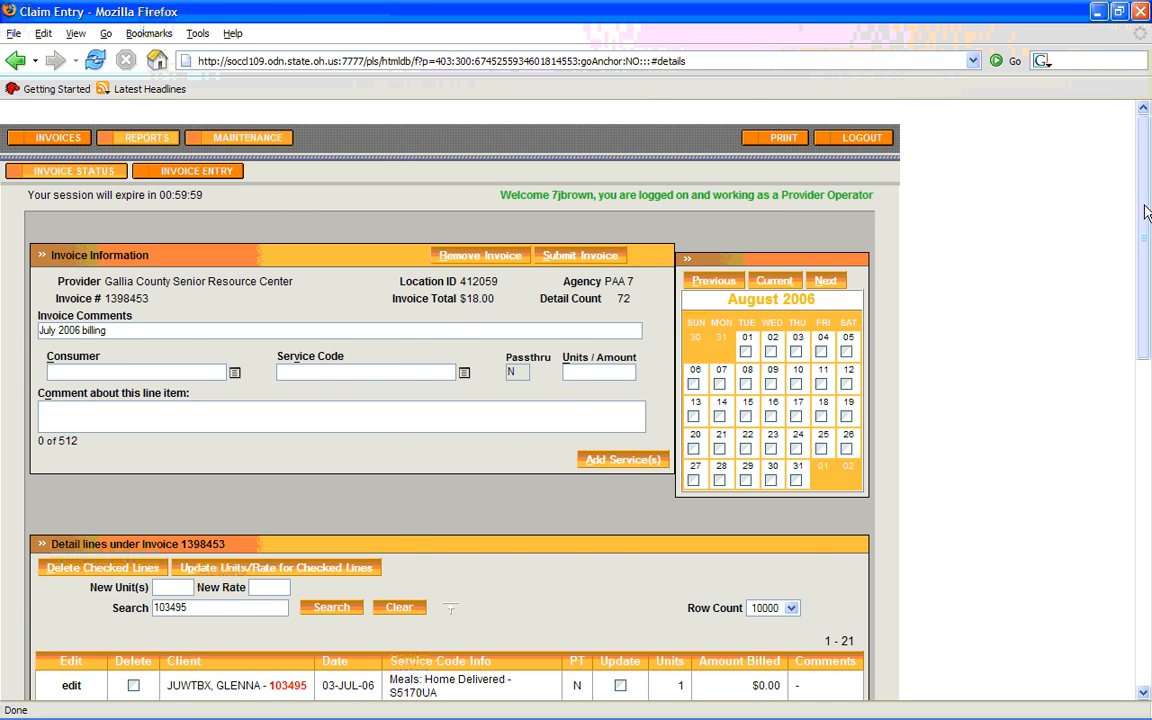
pyautogui.moveTo(1145, 210); pyautogui.dragTo(1106, 540)
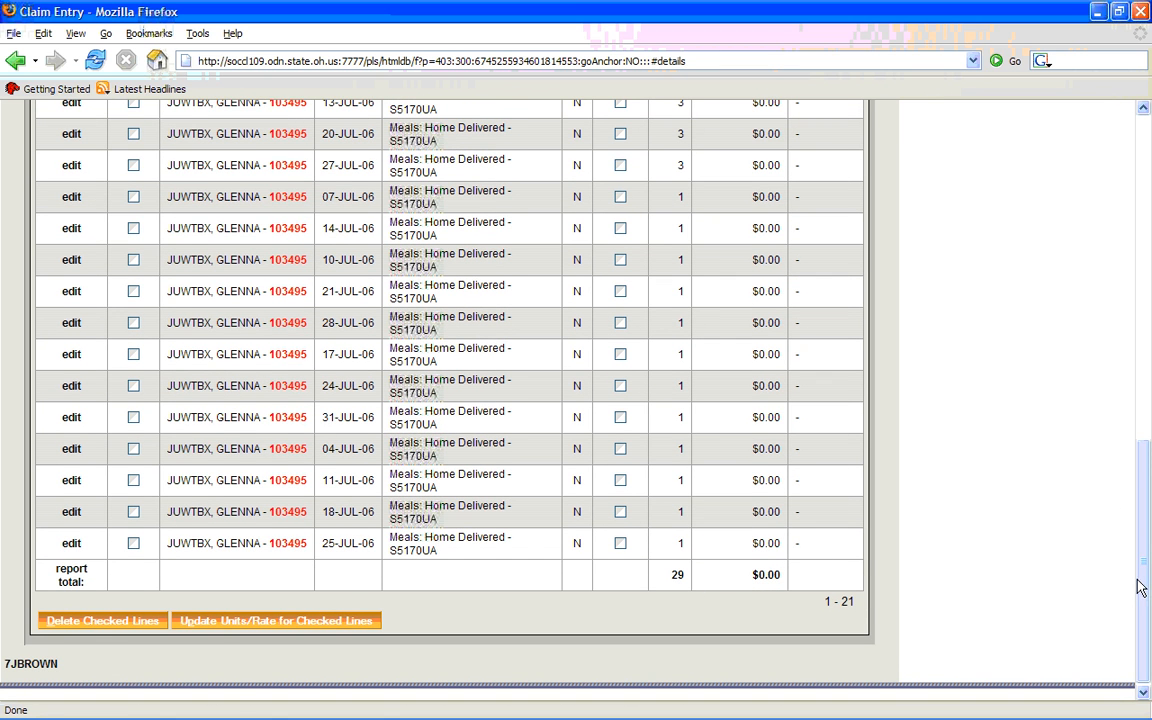
# Delete the first client's July 20, 21, 24 and 25 meal lines and review the remaining lines
pyautogui.moveTo(1144, 586); pyautogui.dragTo(1130, 443)
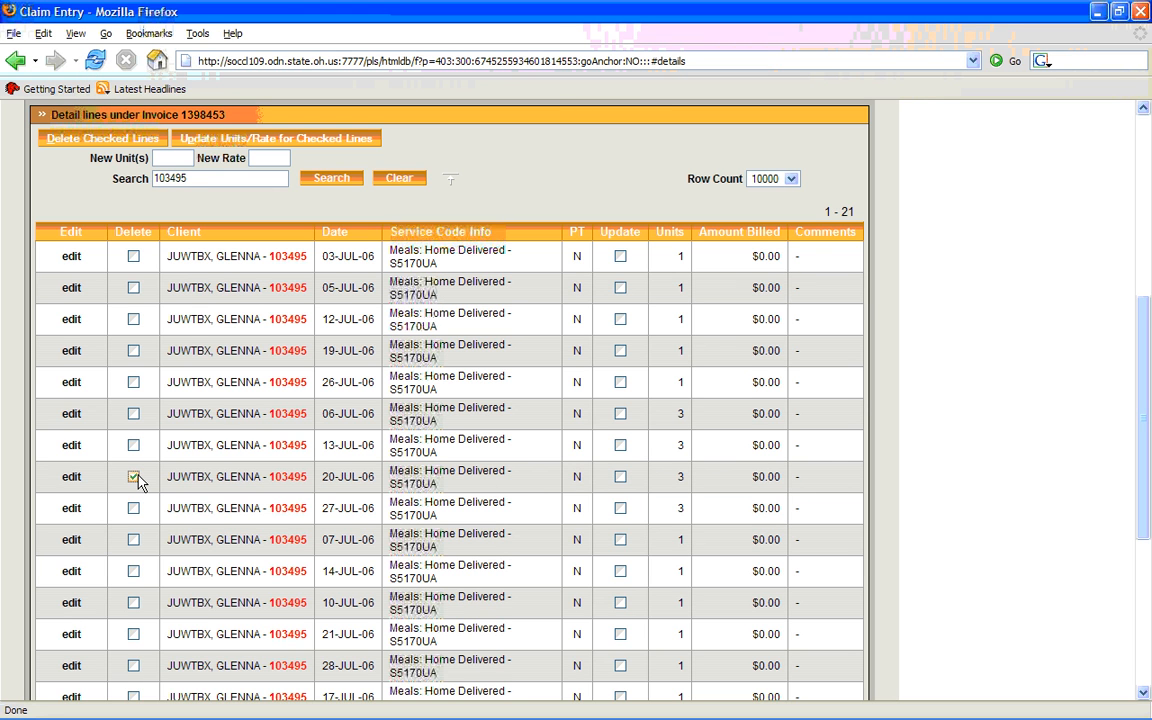
pyautogui.click(134, 635)
pyautogui.scroll(-3, 133, 638)
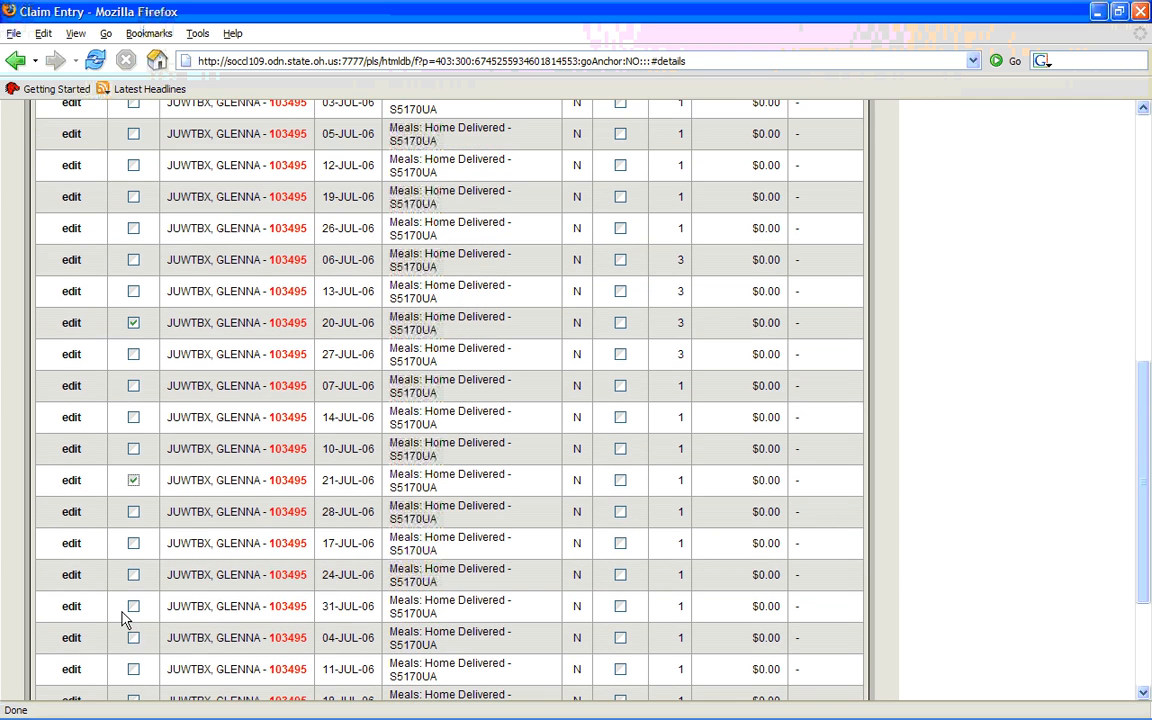
pyautogui.click(133, 576)
pyautogui.scroll(-1, 134, 588)
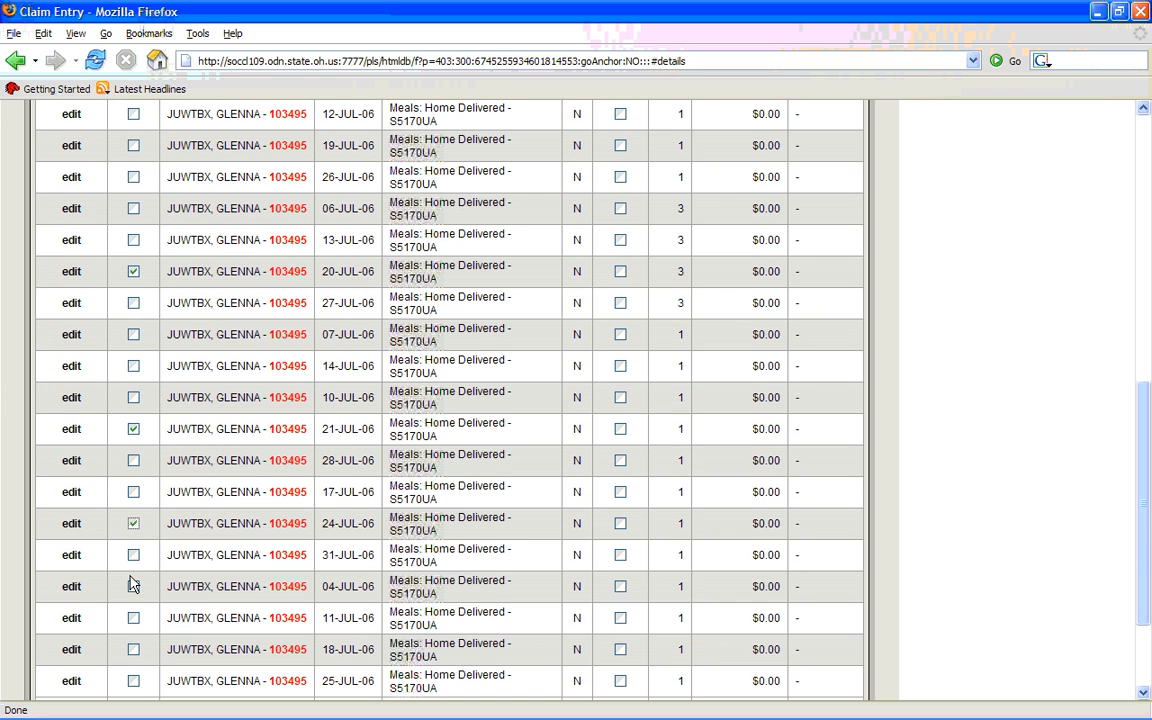
pyautogui.click(134, 681)
pyautogui.moveTo(1142, 500); pyautogui.dragTo(1142, 408)
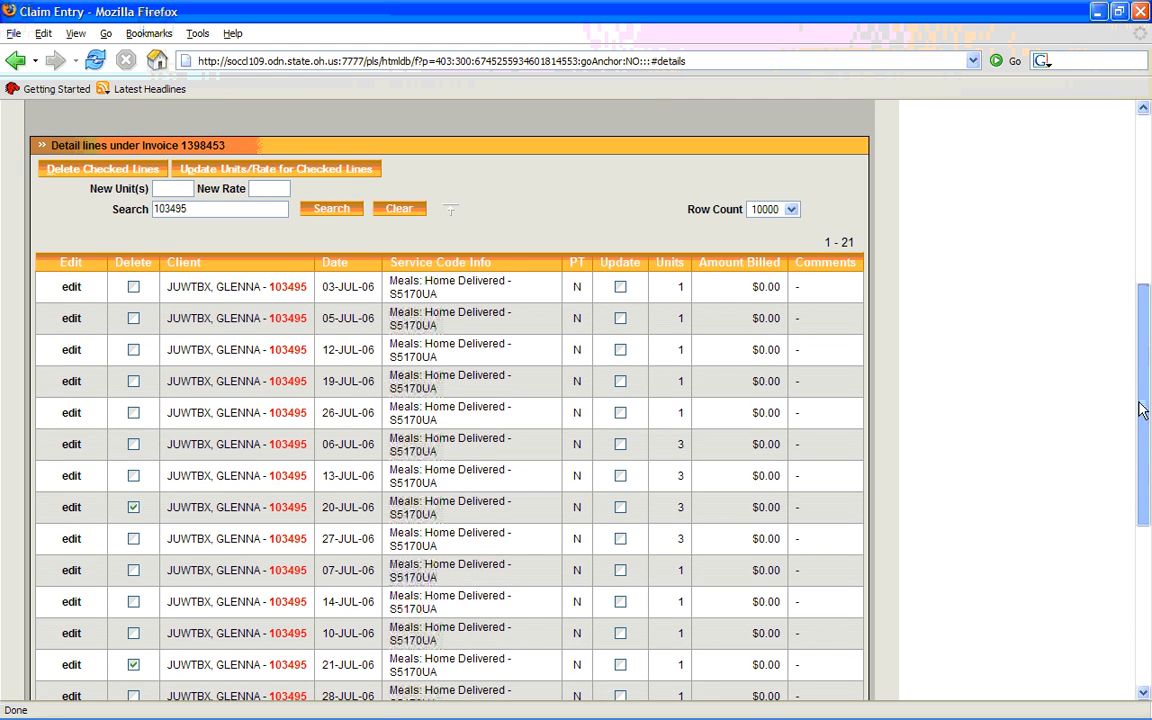
pyautogui.click(110, 169)
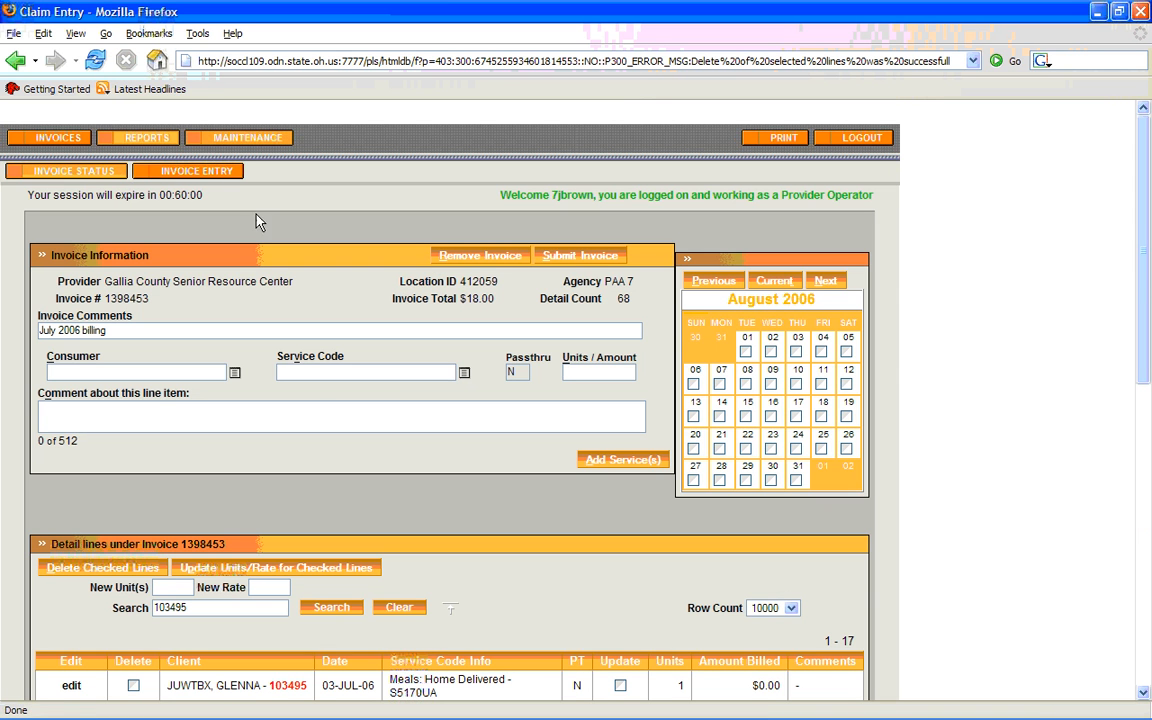
pyautogui.moveTo(1145, 243); pyautogui.dragTo(1145, 533)
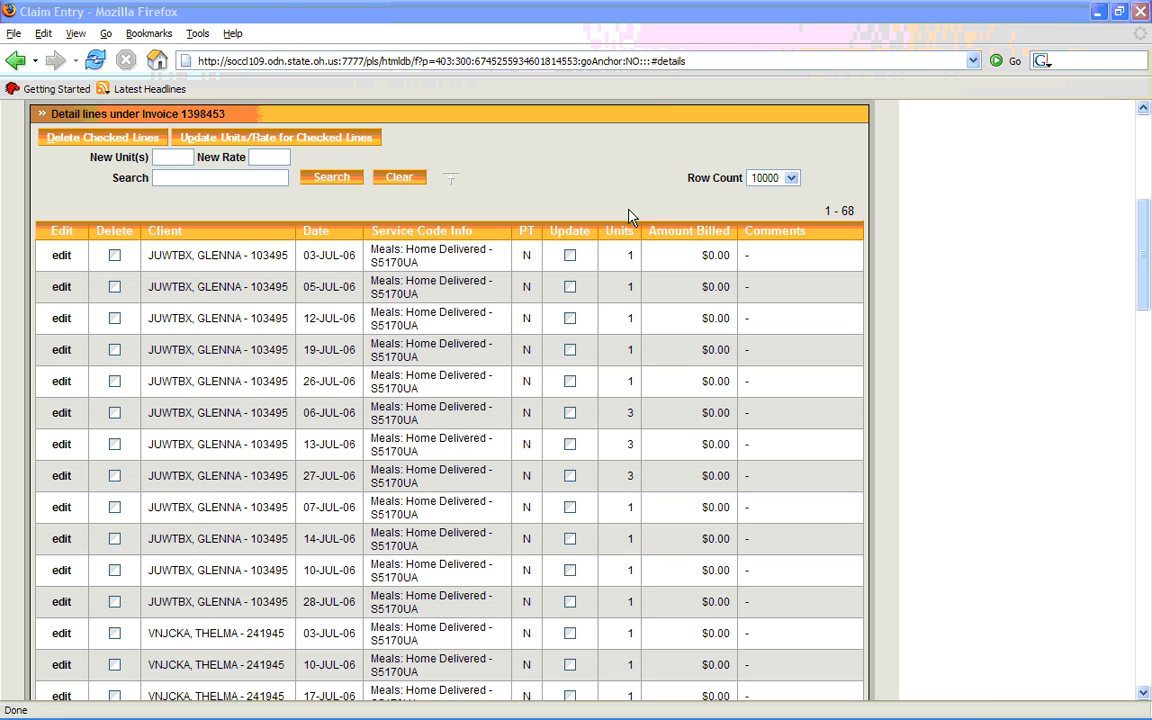
# Filter the detail lines by the personal care client's ID number and open the July 24 line for editing
pyautogui.click(262, 177)
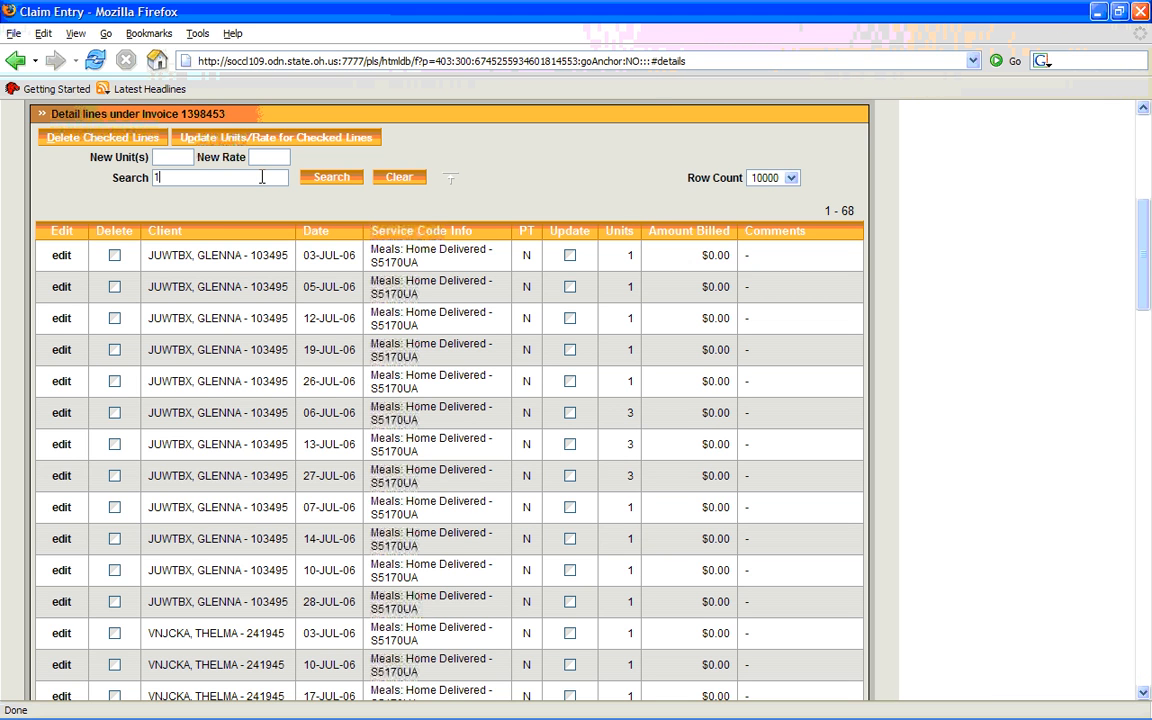
pyautogui.press('Tab')
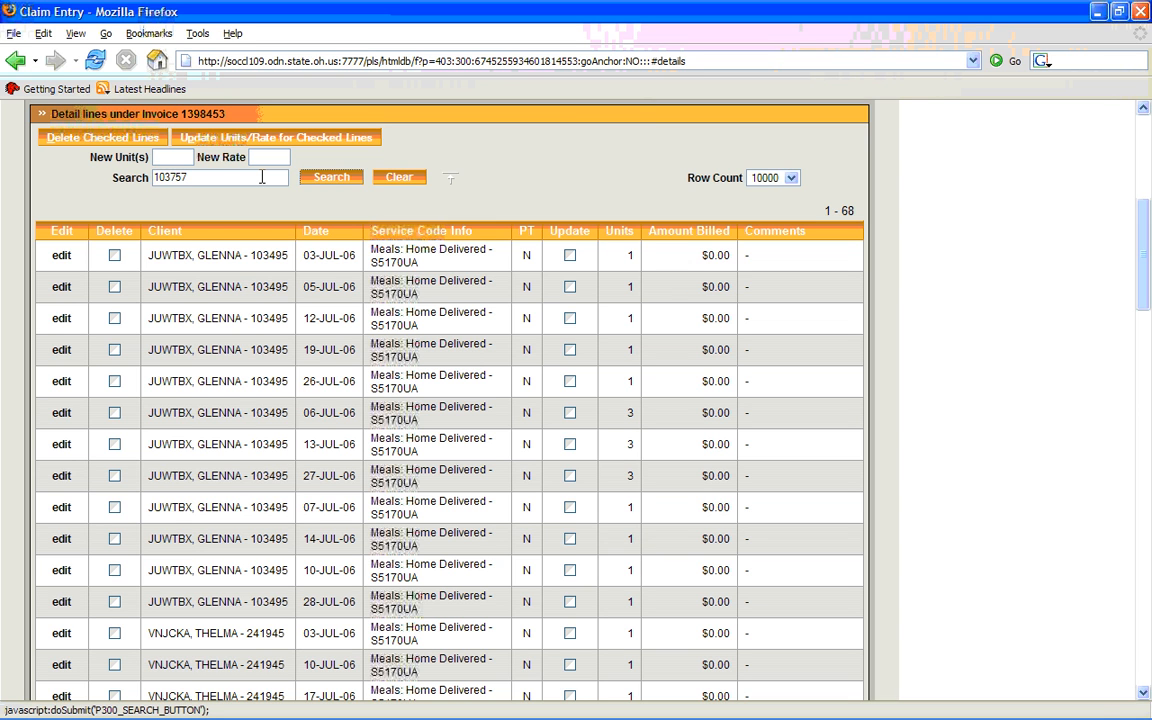
pyautogui.press('Return')
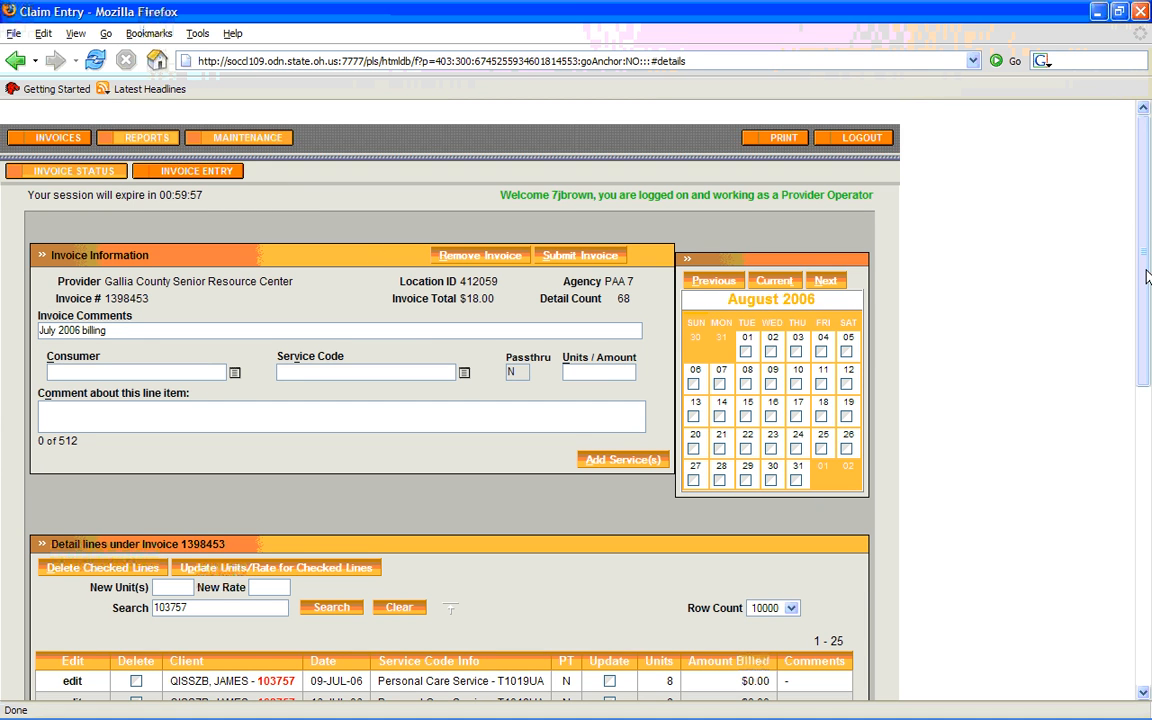
pyautogui.moveTo(1145, 280); pyautogui.dragTo(1147, 477)
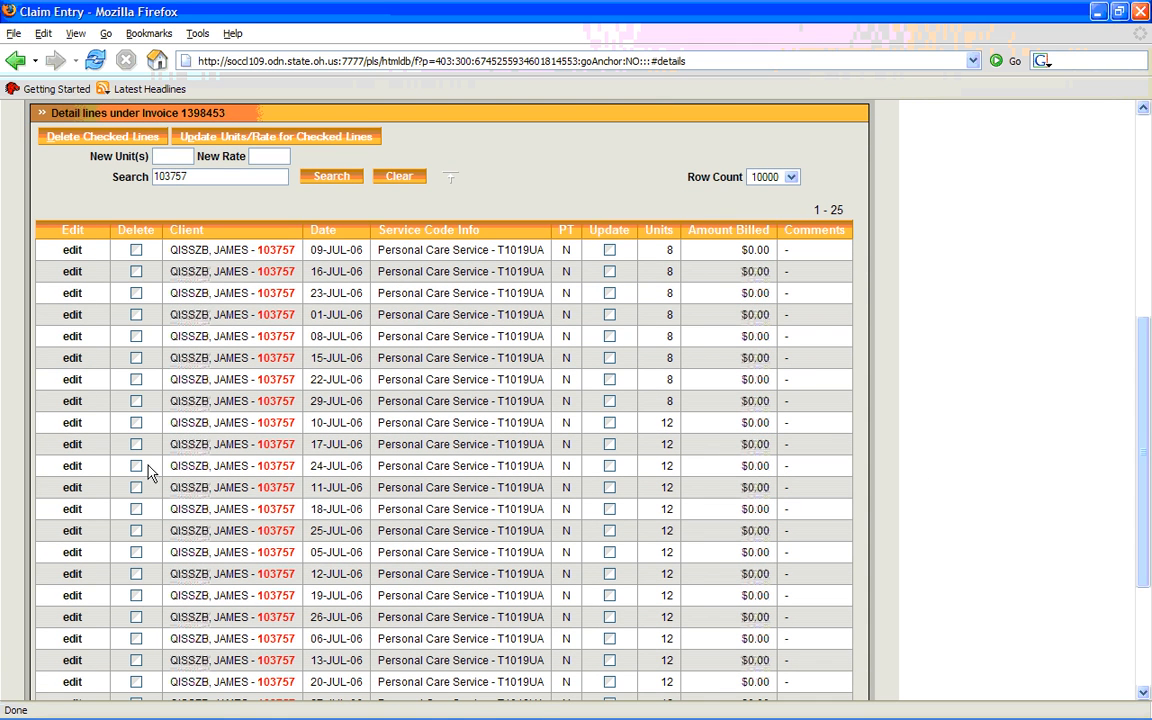
pyautogui.click(70, 468)
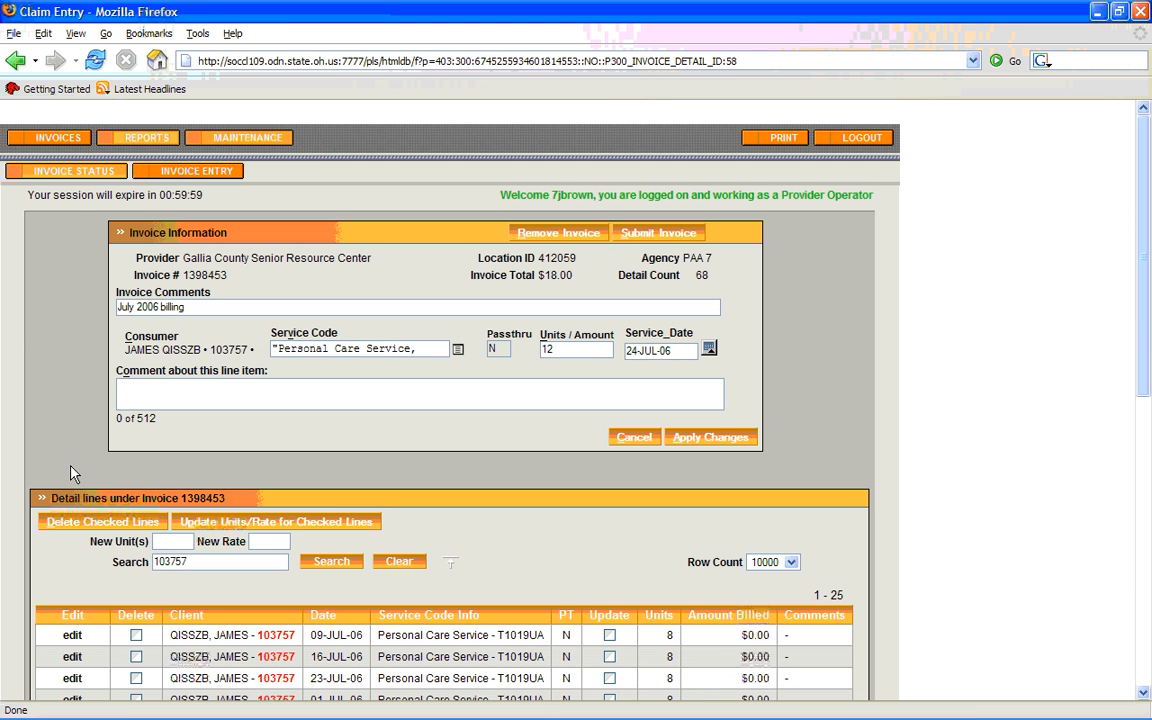
# View the service codes available for the July 24 line and close the list without choosing one
pyautogui.click(458, 353)
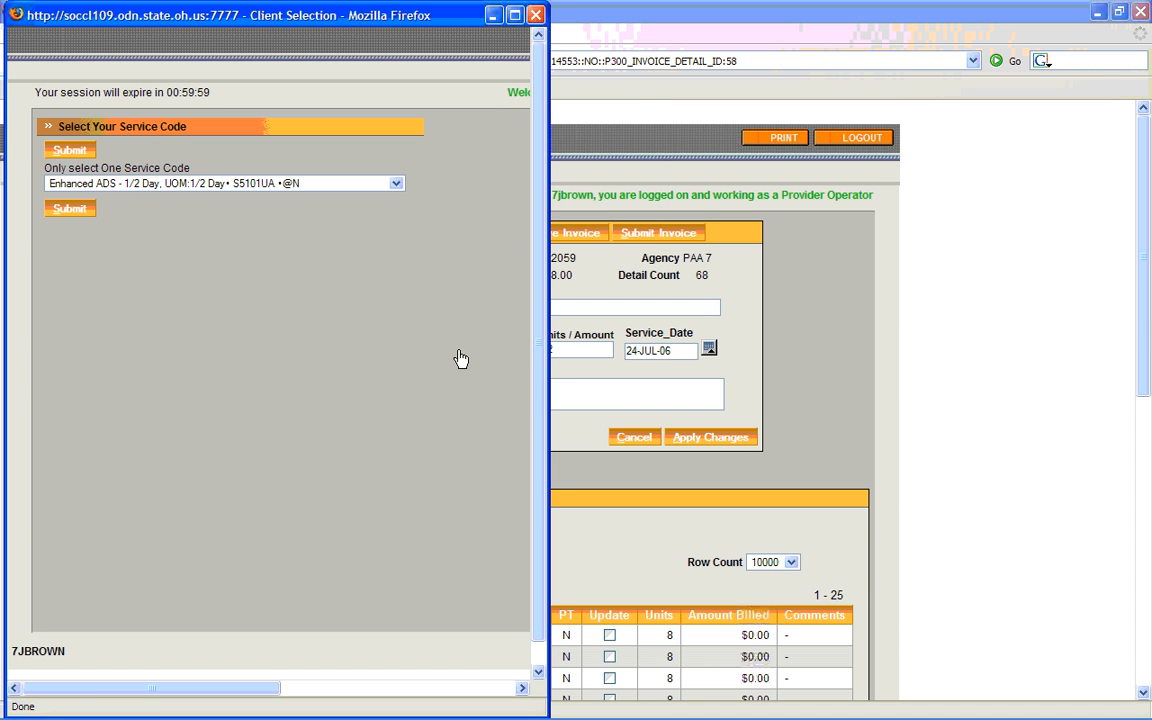
pyautogui.click(396, 184)
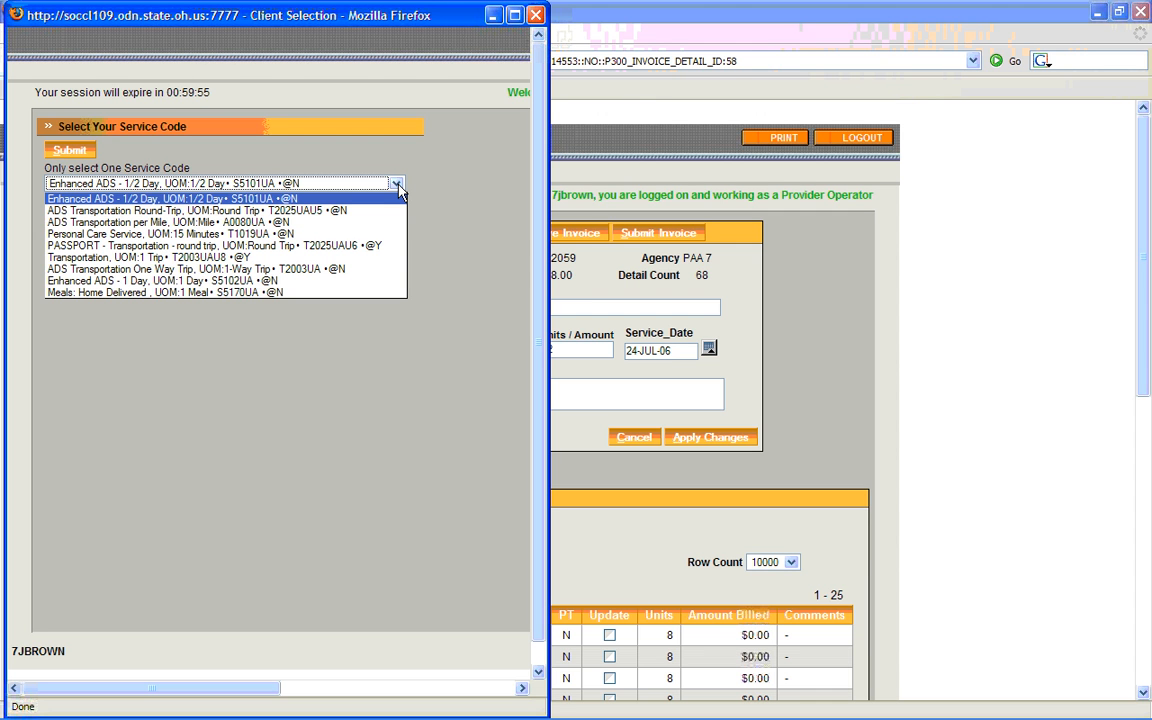
pyautogui.click(398, 186)
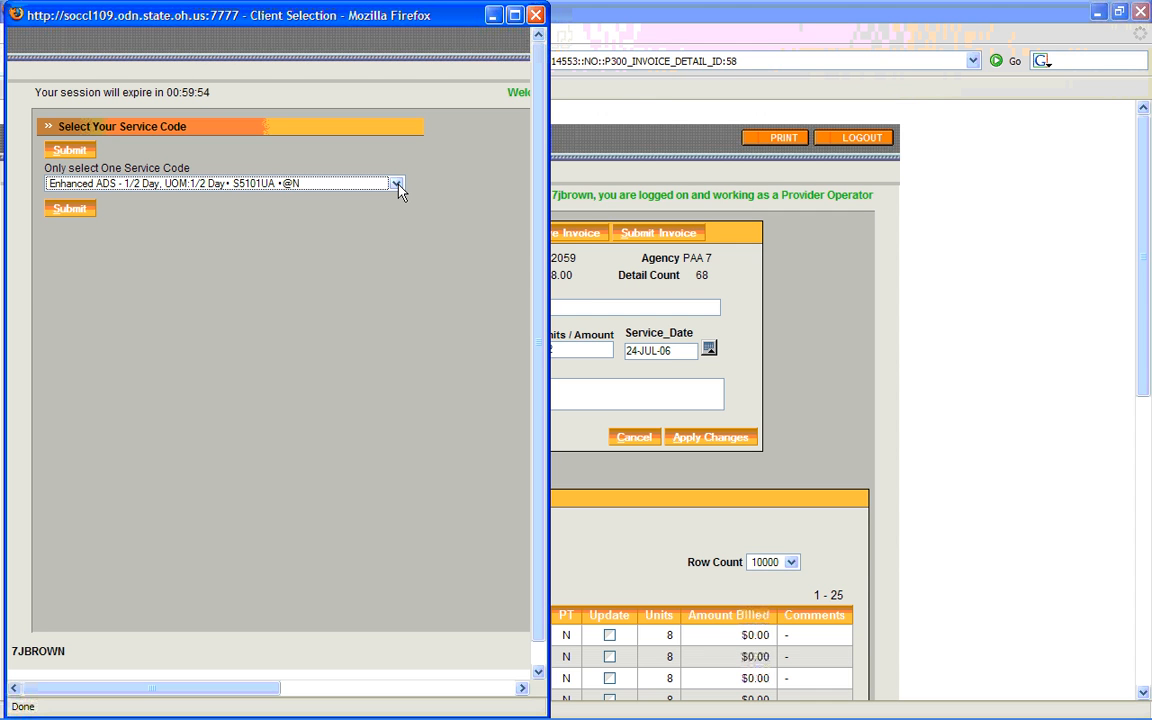
pyautogui.click(535, 16)
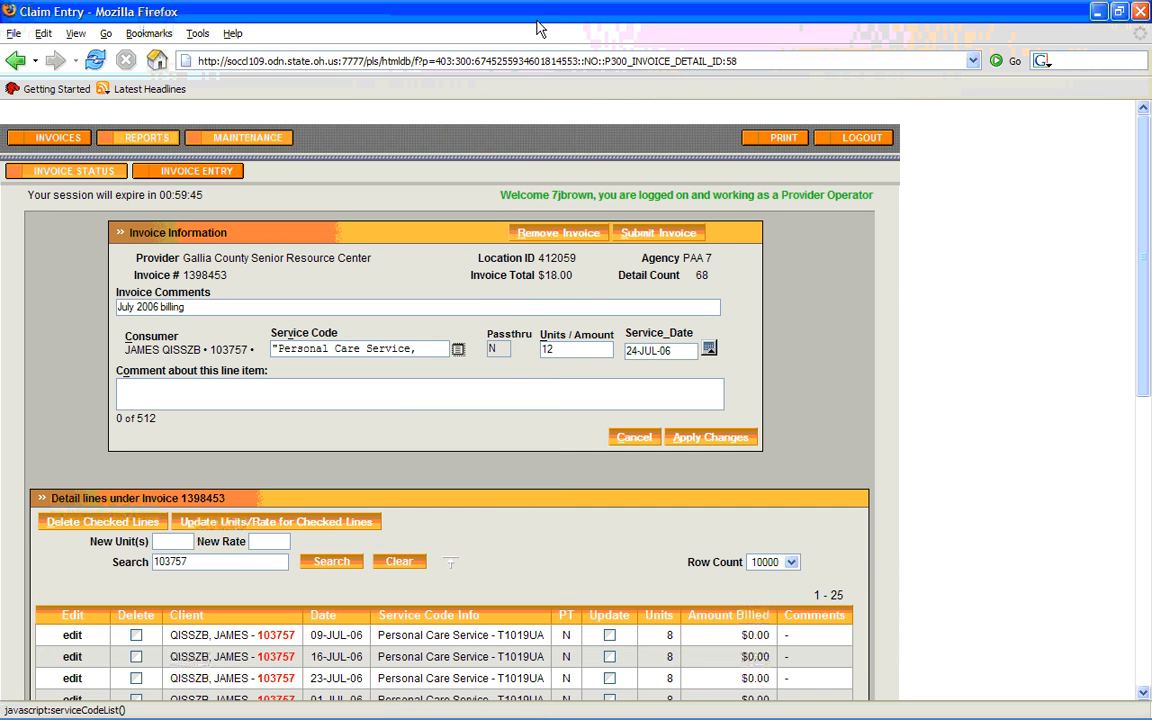
# Enter 12 as the units for the July 24 personal care line
pyautogui.doubleClick(541, 349)
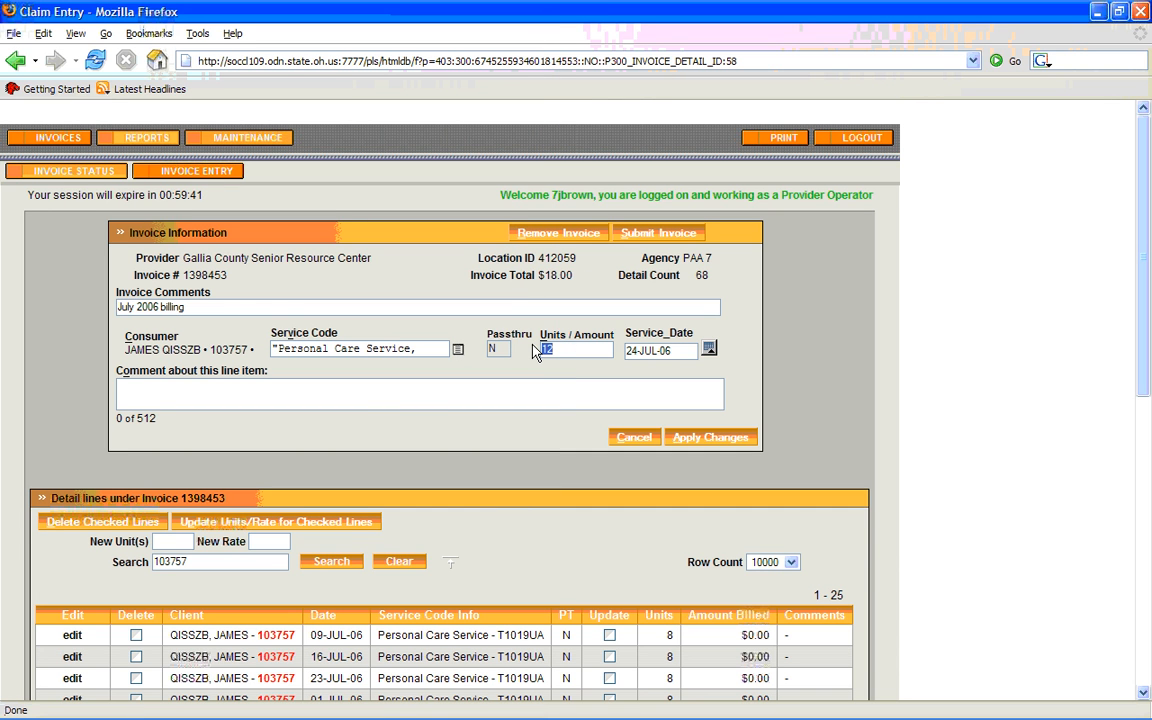
pyautogui.write('12')
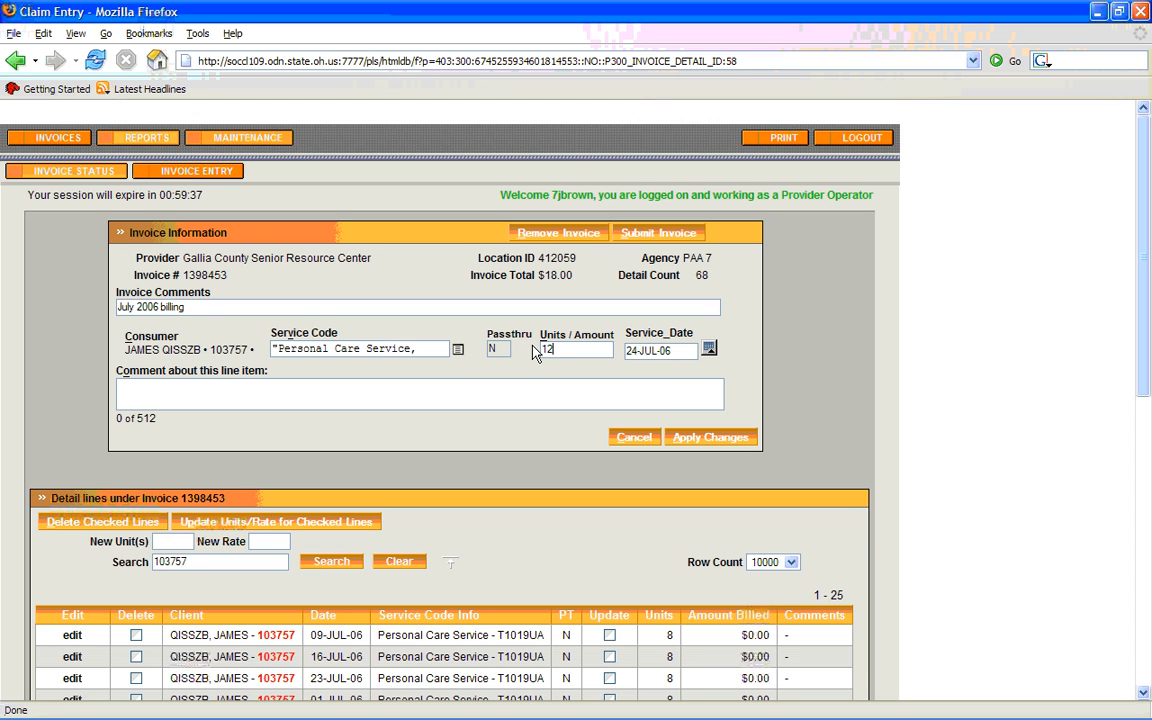
# Browse the service date calendar forward to September 2006 and back to July, and close it without choosing a date
pyautogui.click(711, 352)
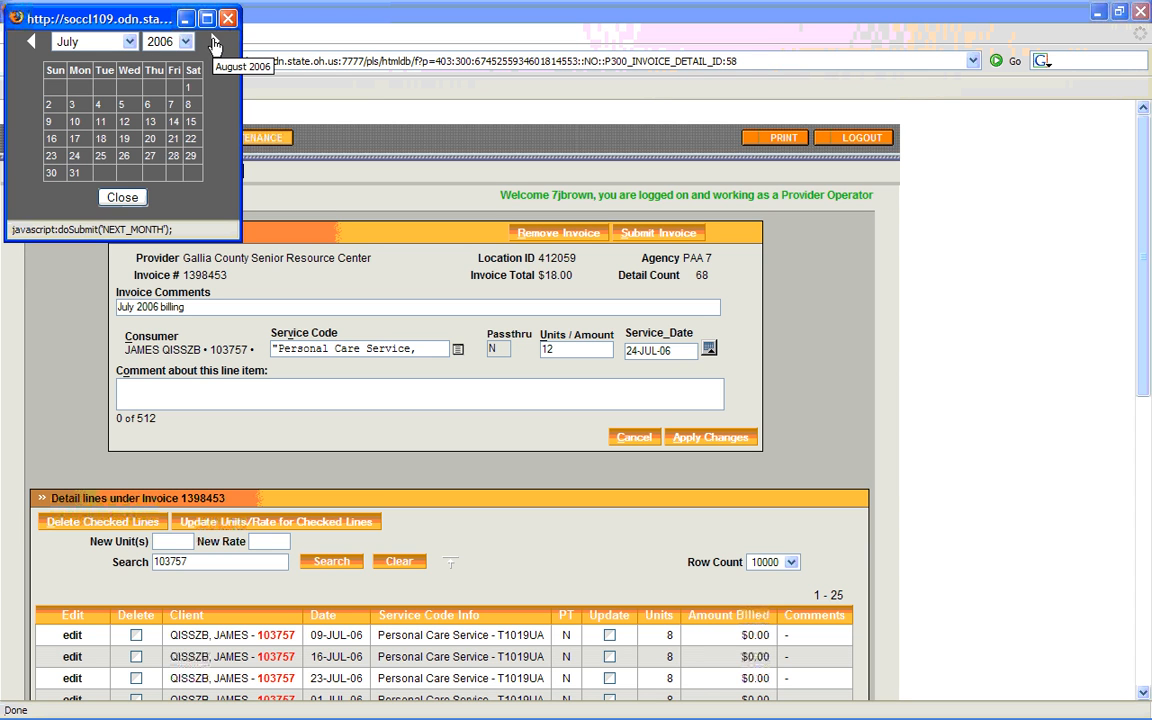
pyautogui.click(214, 43)
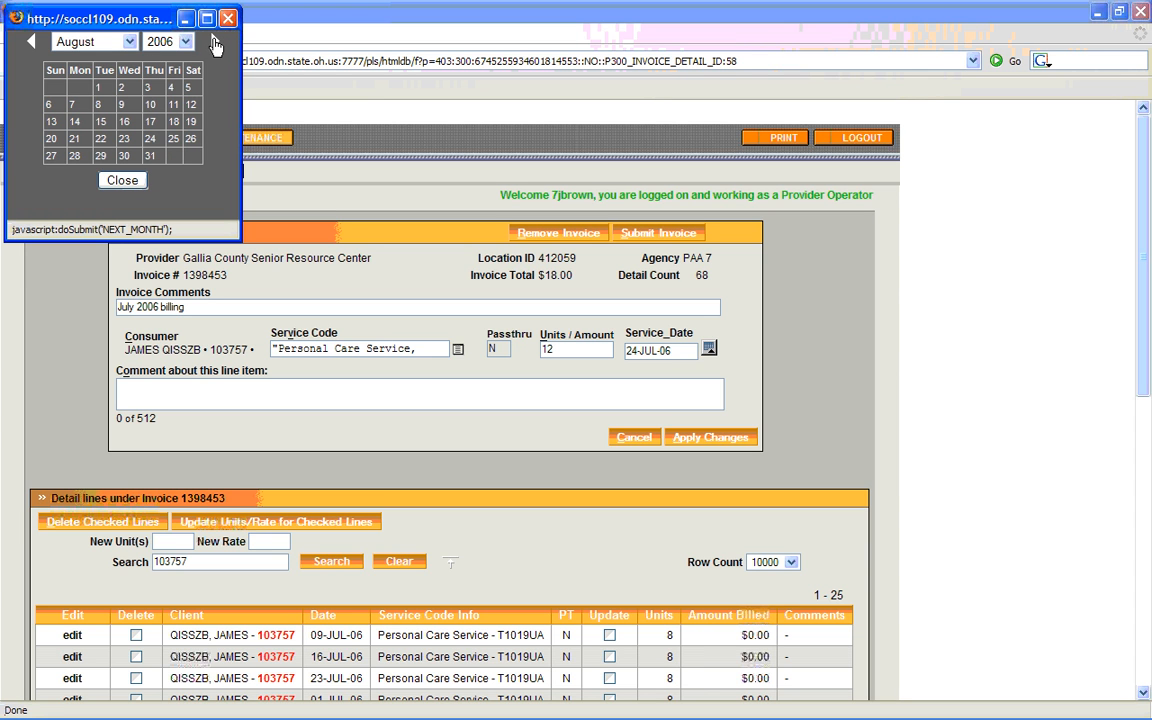
pyautogui.click(214, 42)
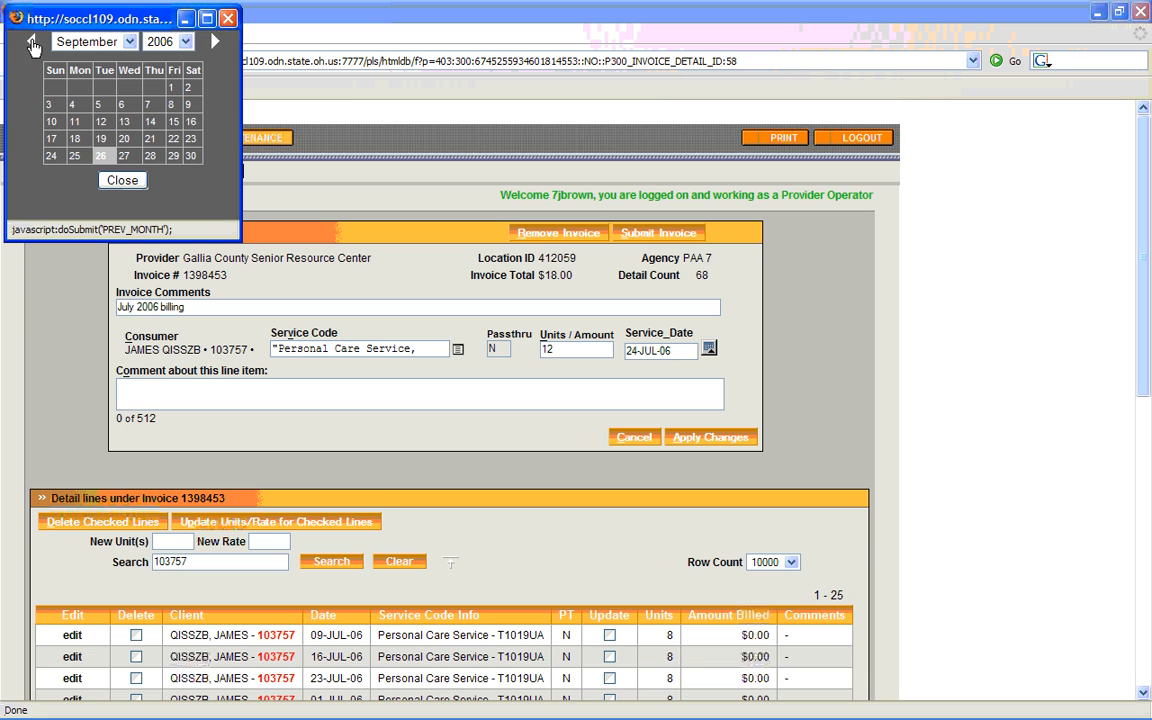
pyautogui.click(32, 44)
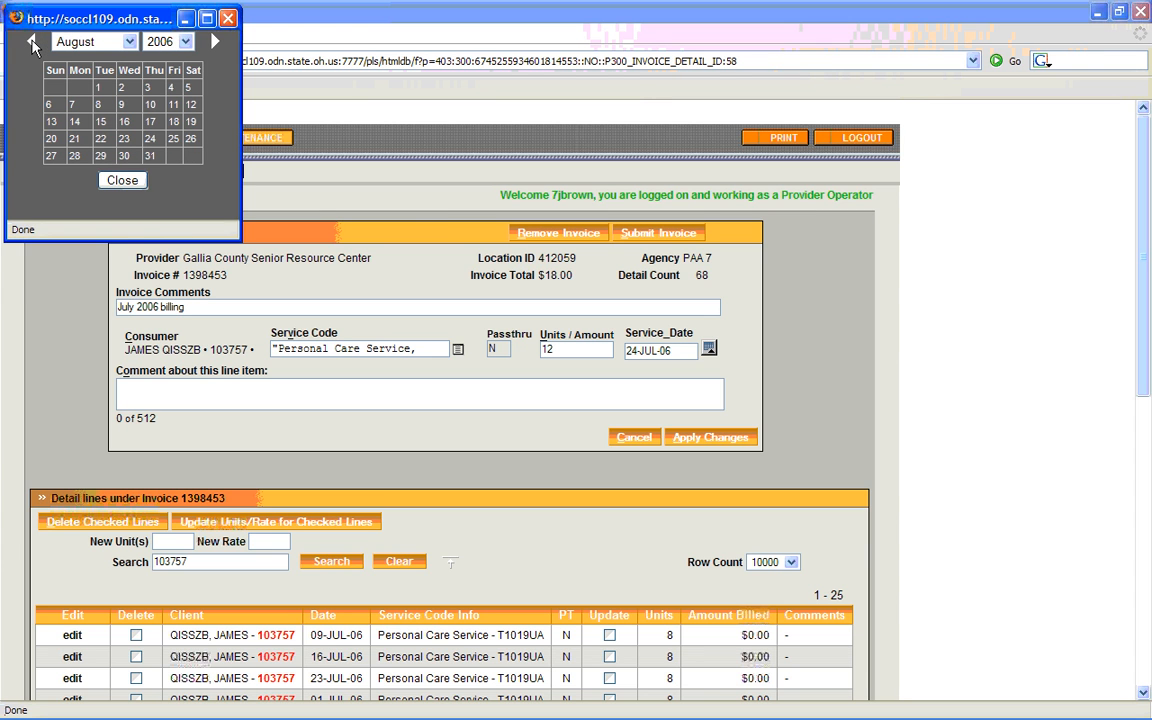
pyautogui.click(32, 44)
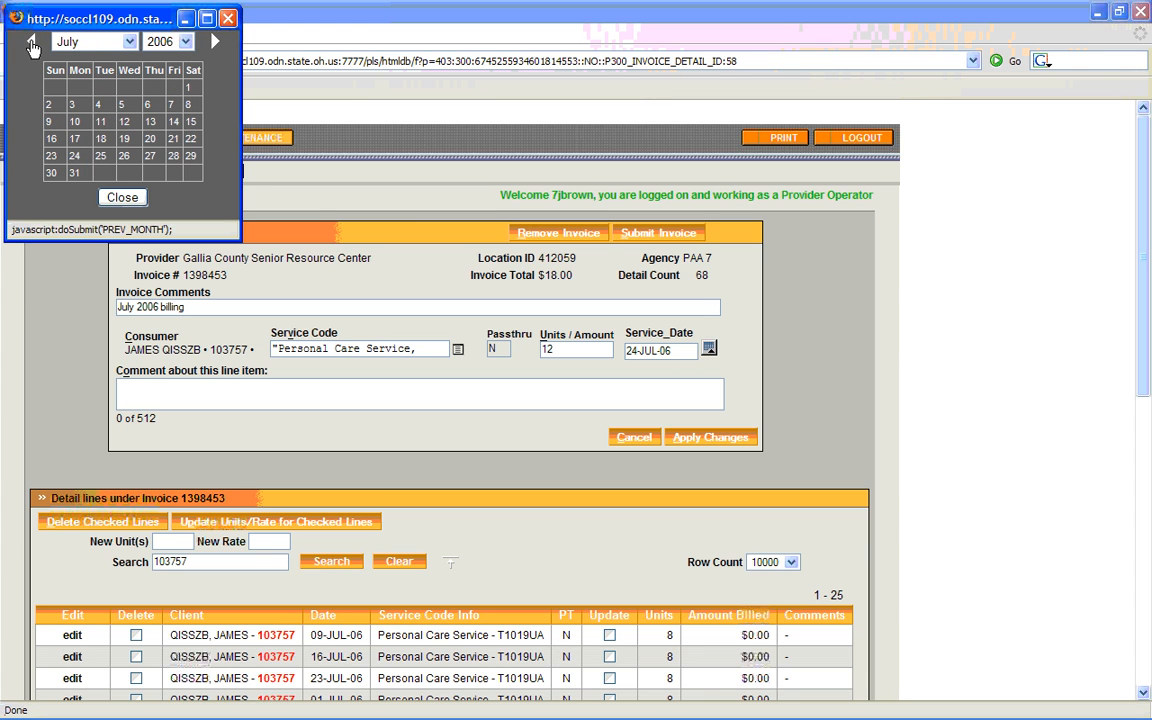
pyautogui.click(118, 198)
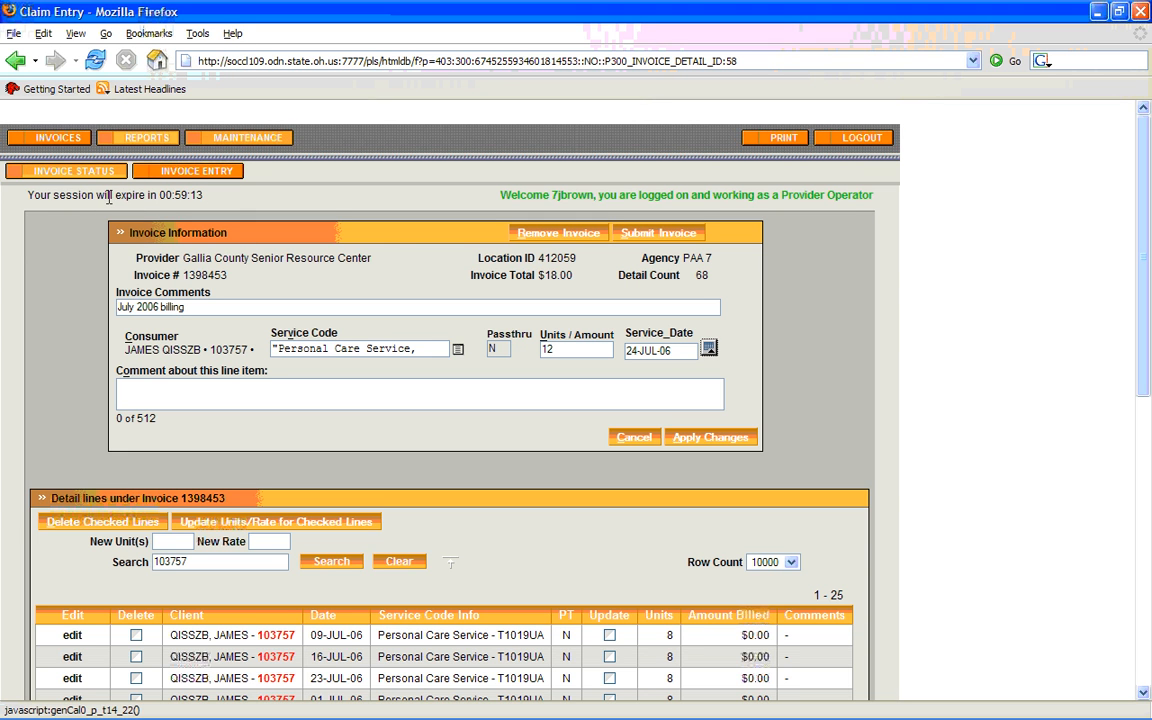
# Set the line's service date to July 3, 2006 and apply the changes
pyautogui.click(709, 349)
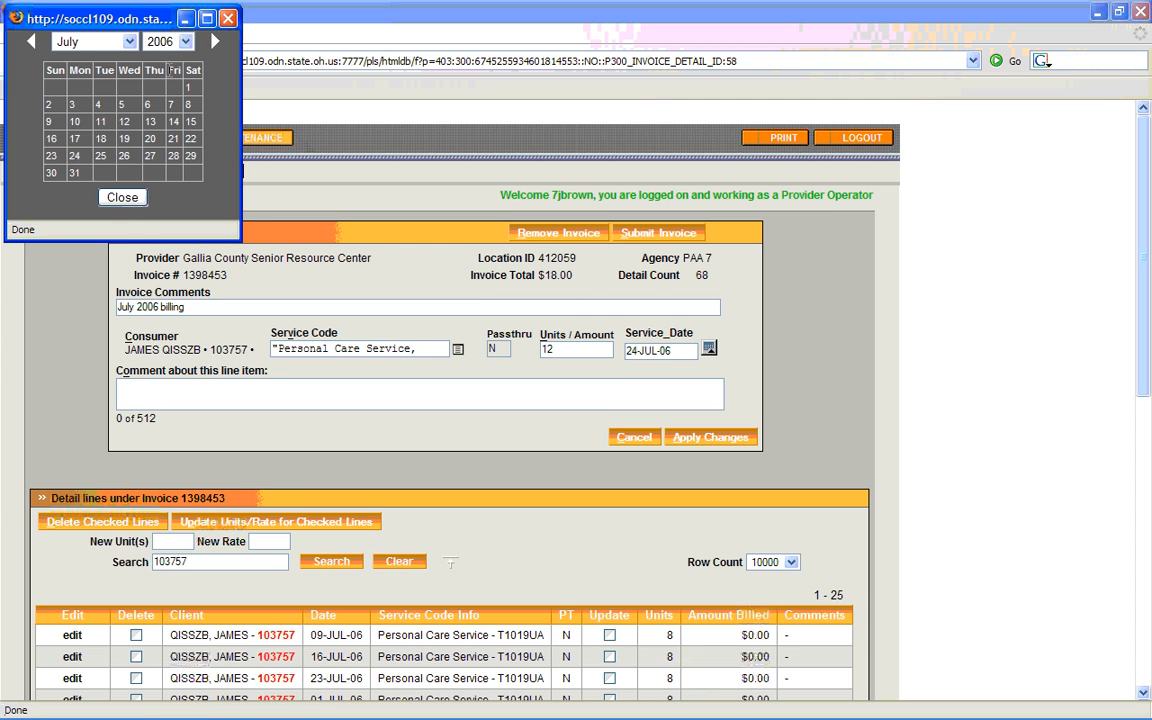
pyautogui.click(73, 111)
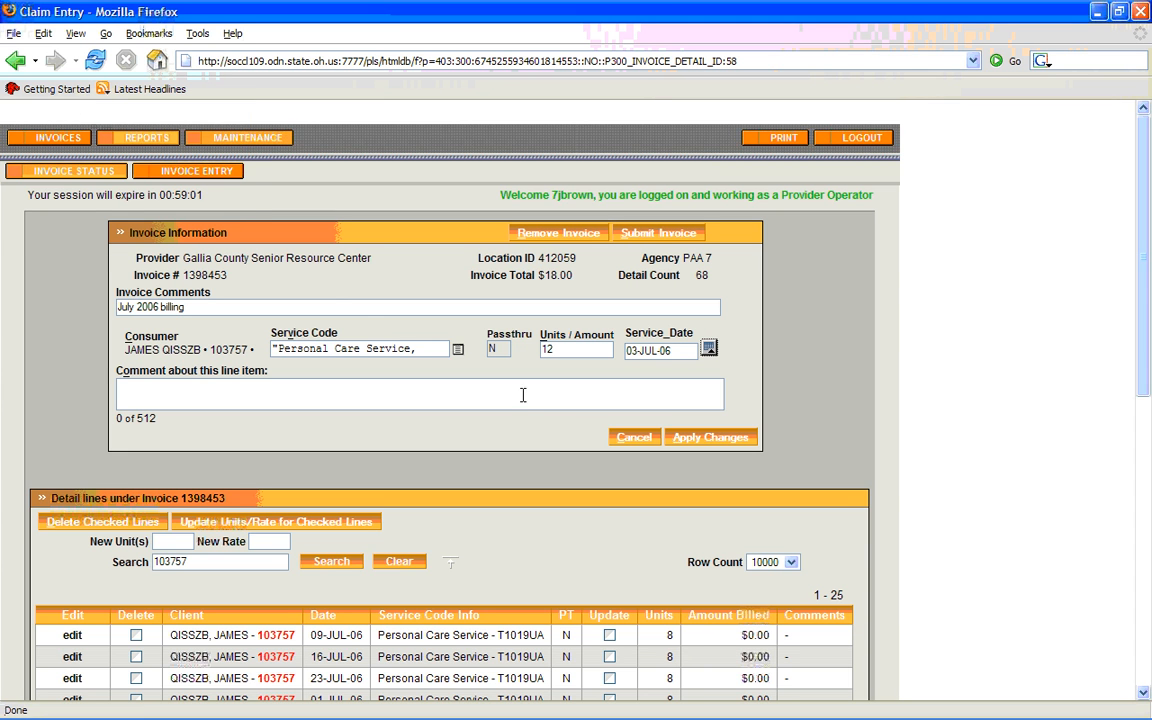
pyautogui.click(681, 442)
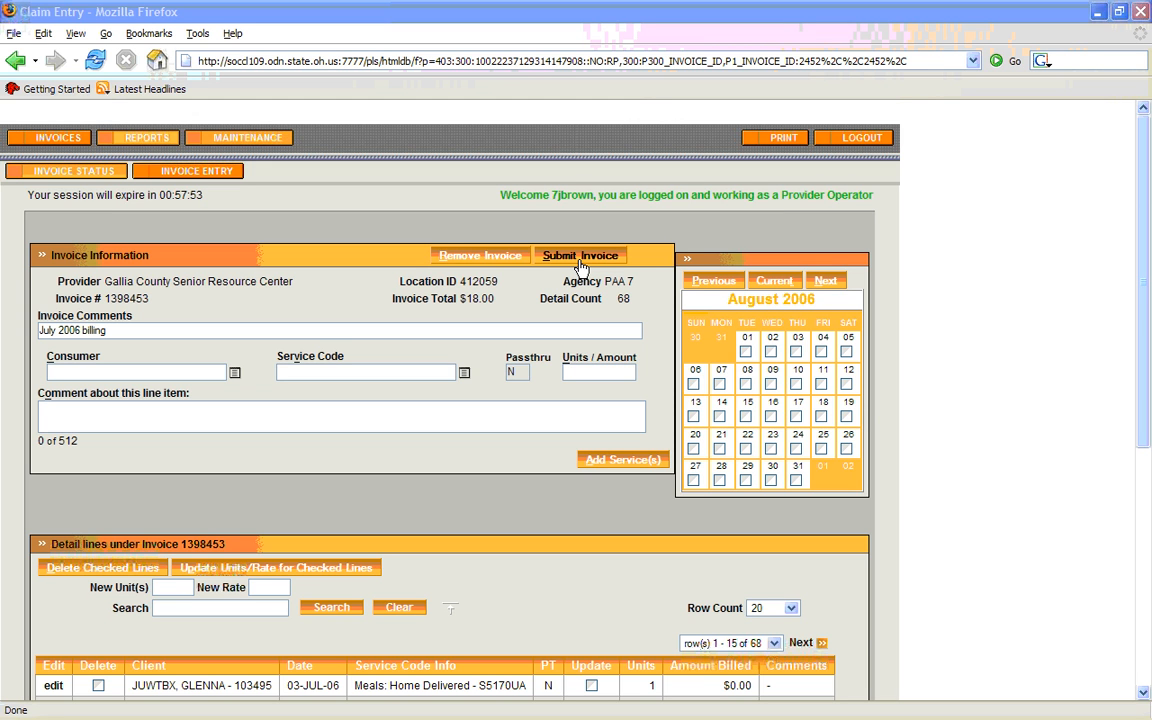
# Submit the July 2006 billing invoice and certify that its information is accurate
pyautogui.click(580, 262)
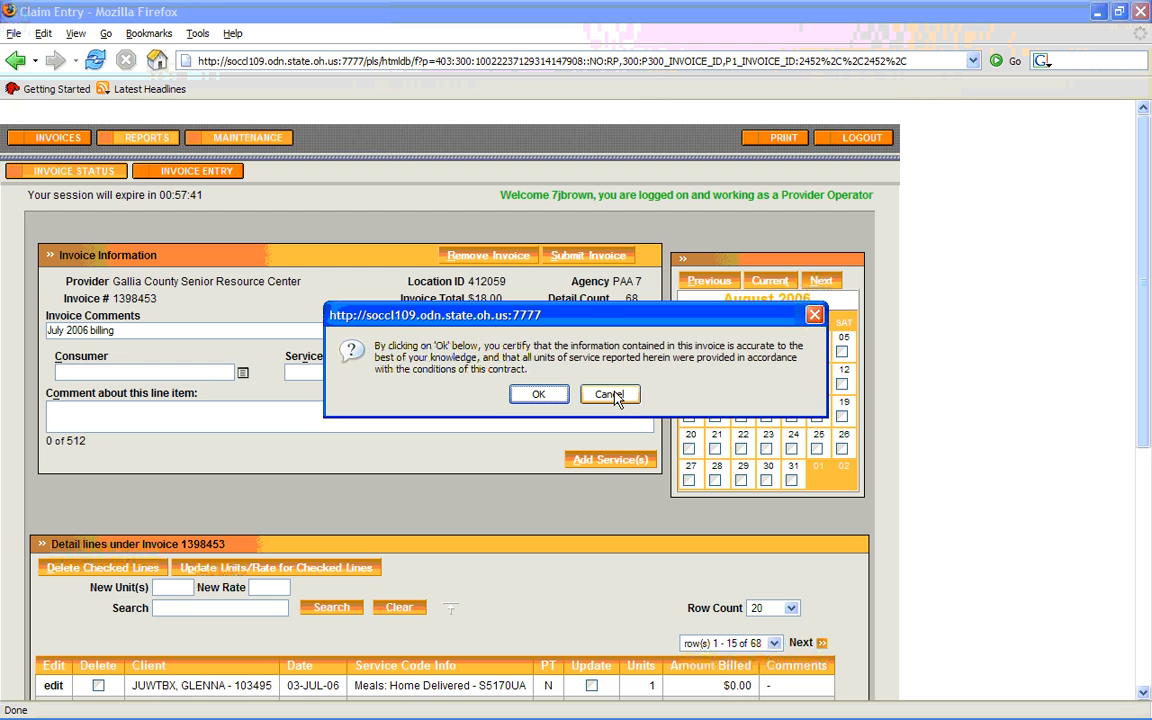
pyautogui.click(558, 397)
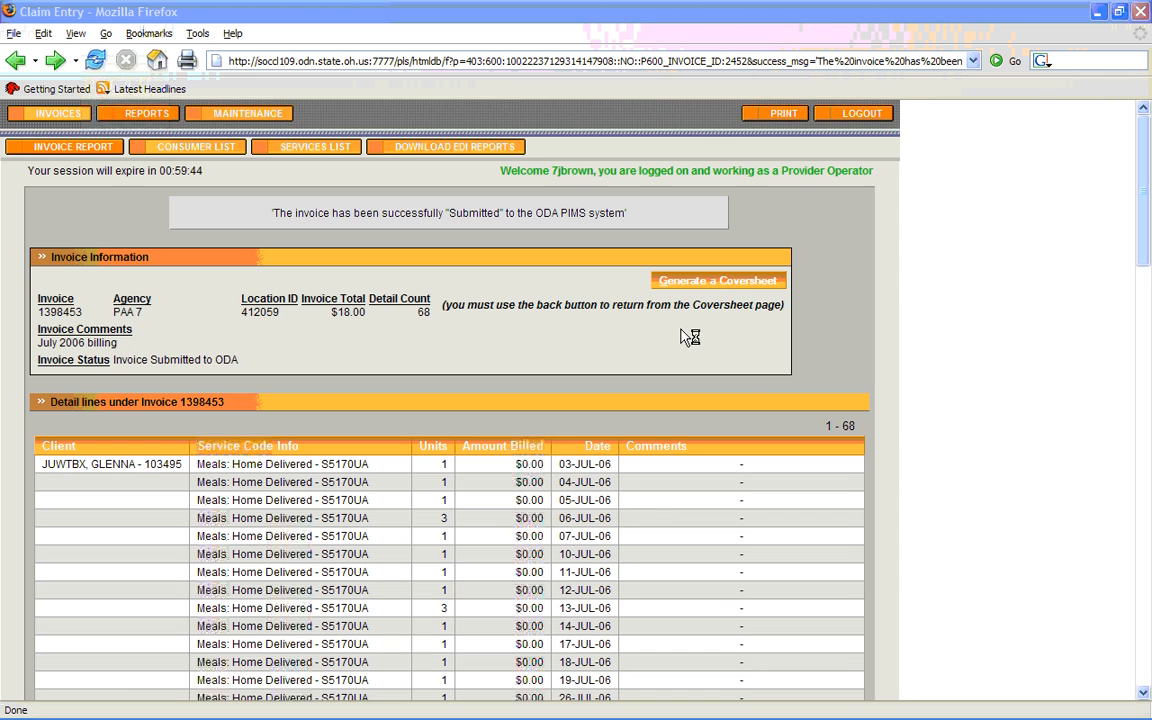
# Generate a coversheet for the submitted July 2006 billing invoice, view it, and return to the invoice's detail lines
pyautogui.click(716, 281)
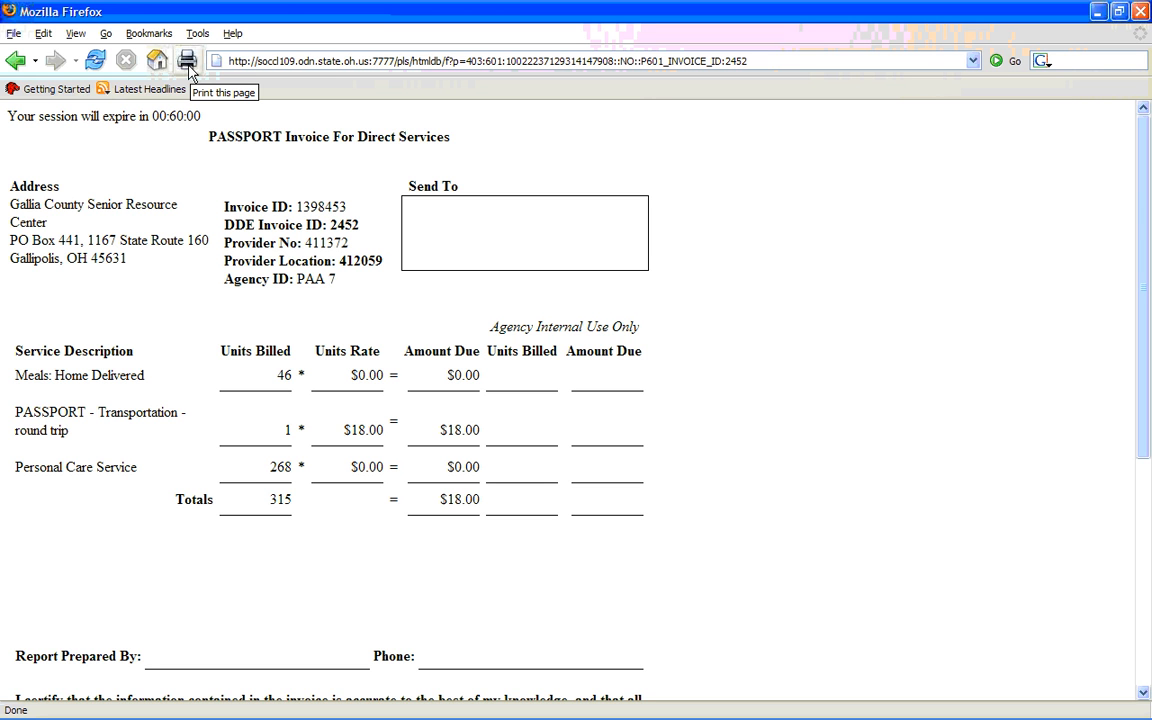
pyautogui.click(14, 62)
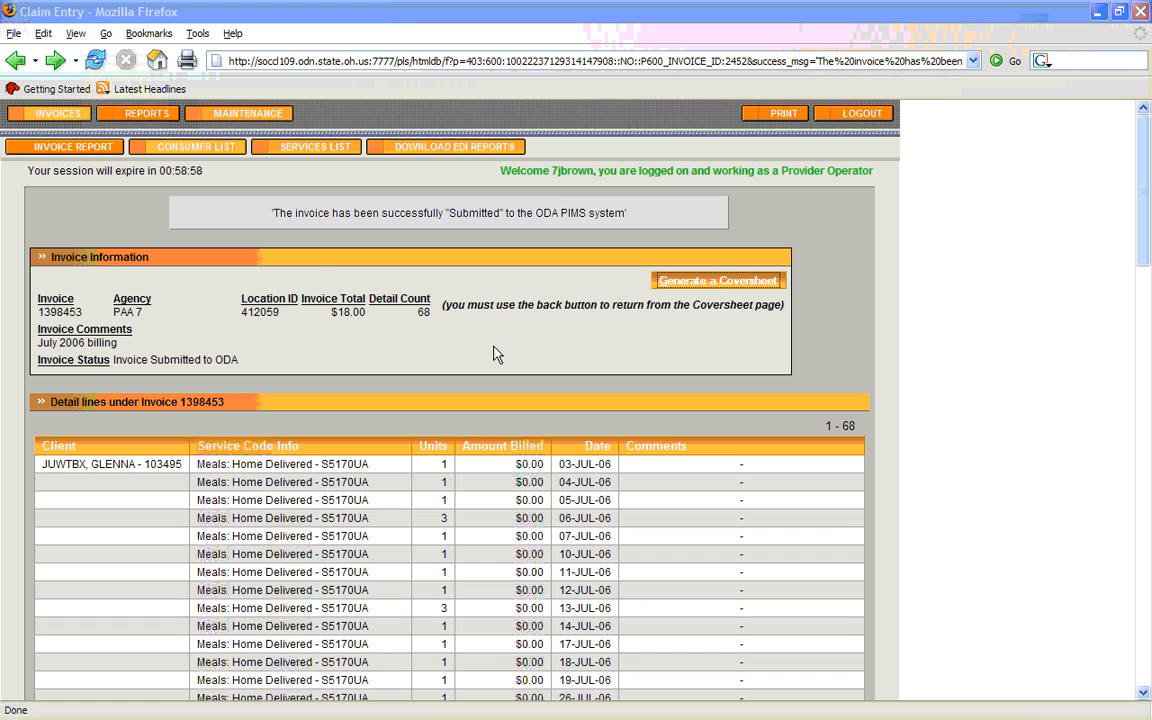
# Show the Invoices Submitted to ODA view on the invoice status page, and log out of the invoicing system
pyautogui.click(58, 116)
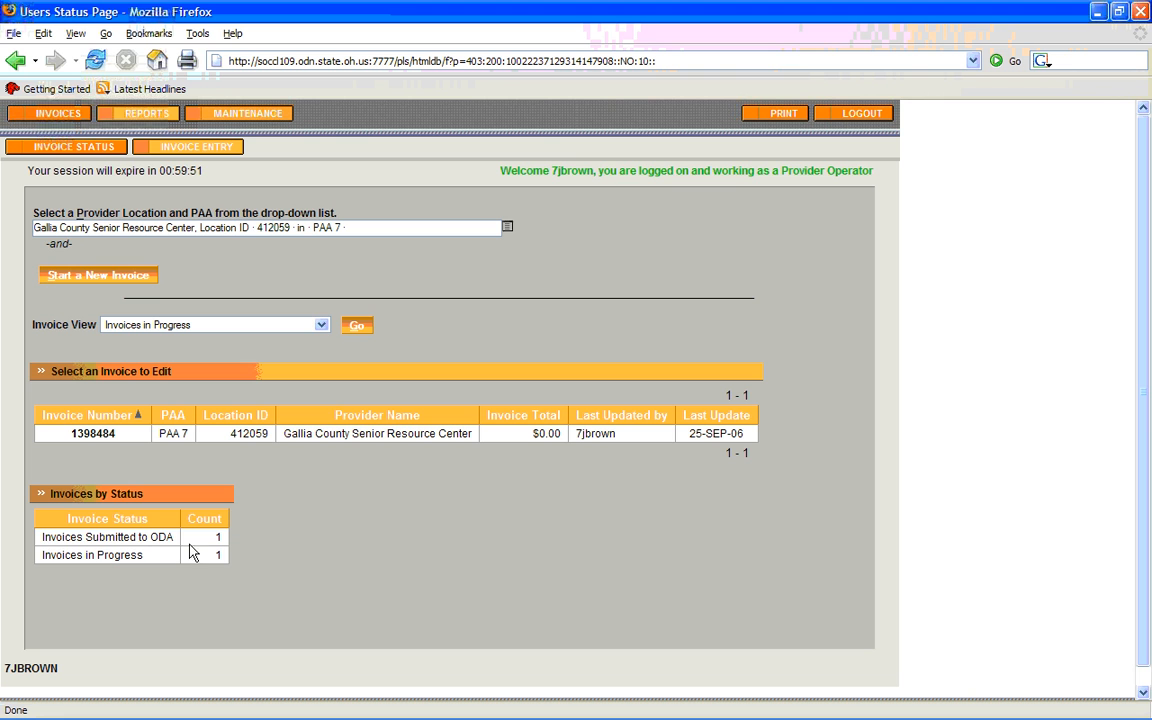
pyautogui.click(320, 325)
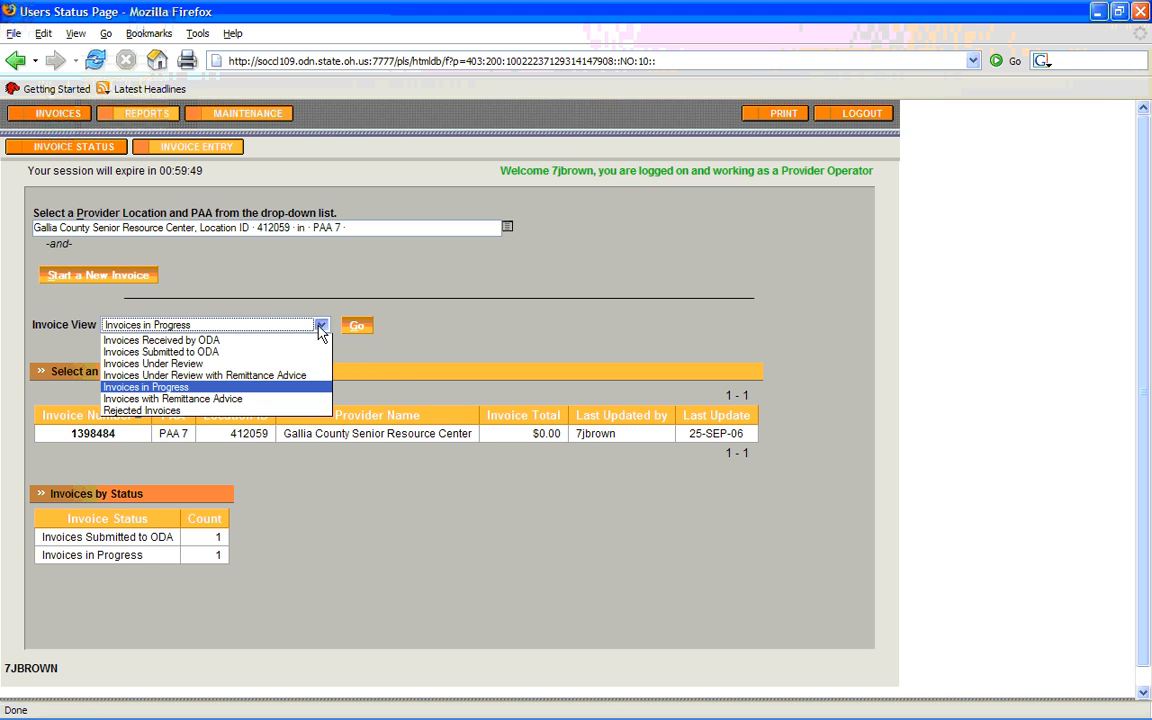
pyautogui.click(285, 352)
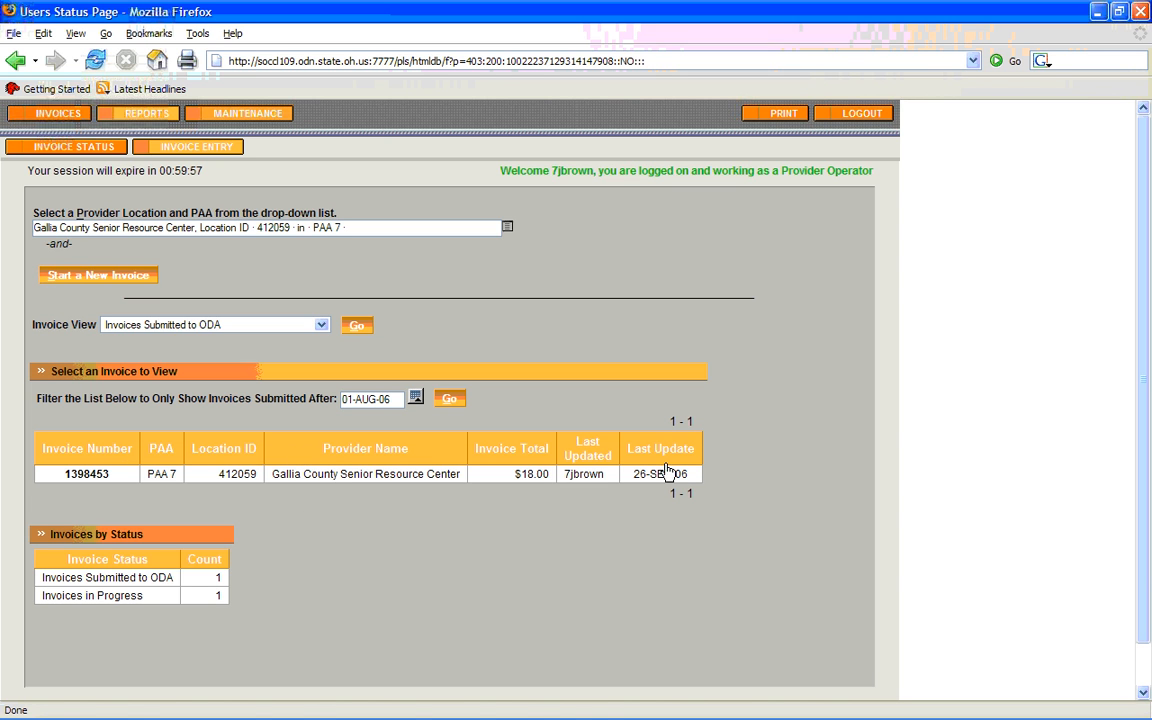
pyautogui.click(852, 116)
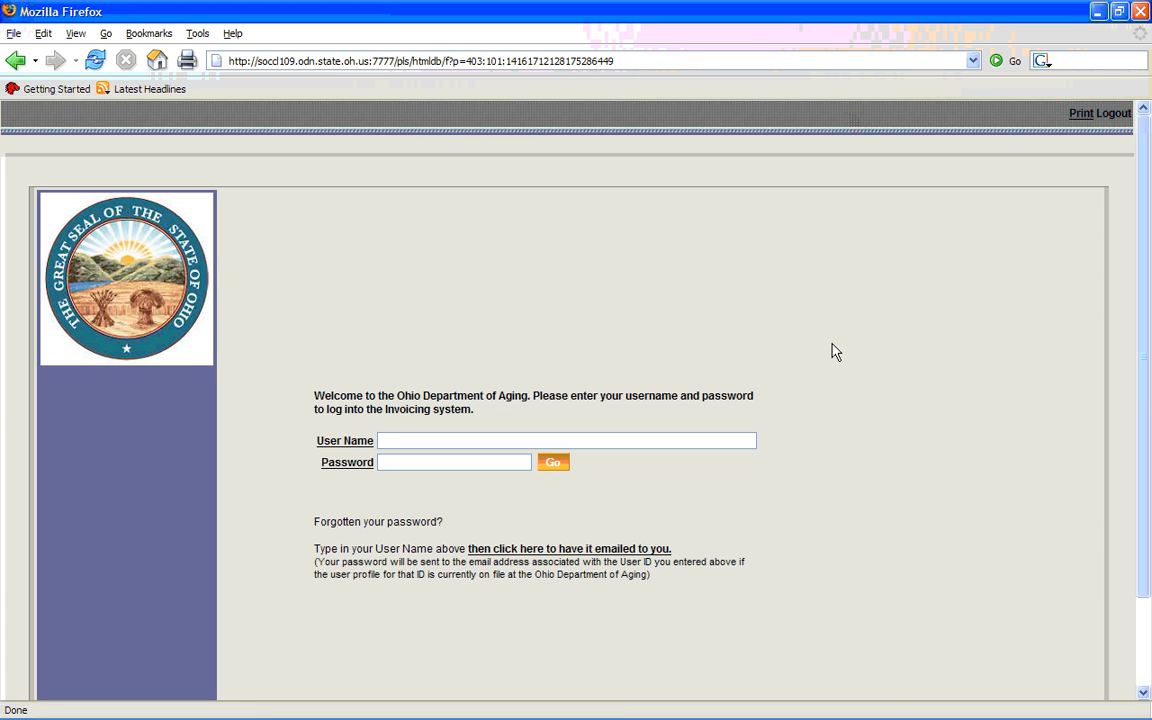